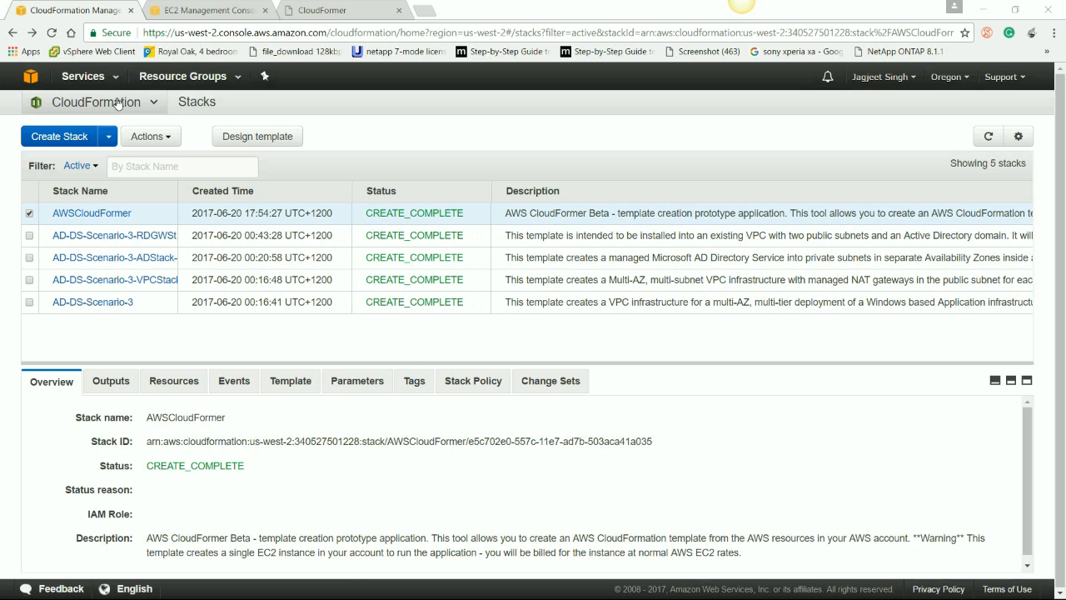
Start creating a new stack from the CloudFormer sample template and continue to its details
click(81, 139)
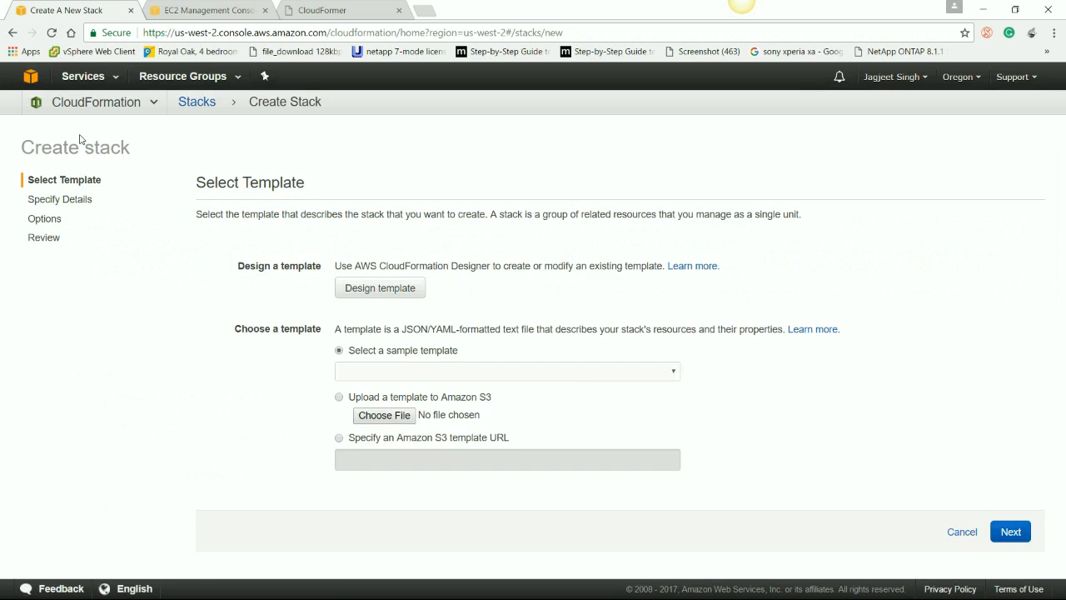
click(402, 371)
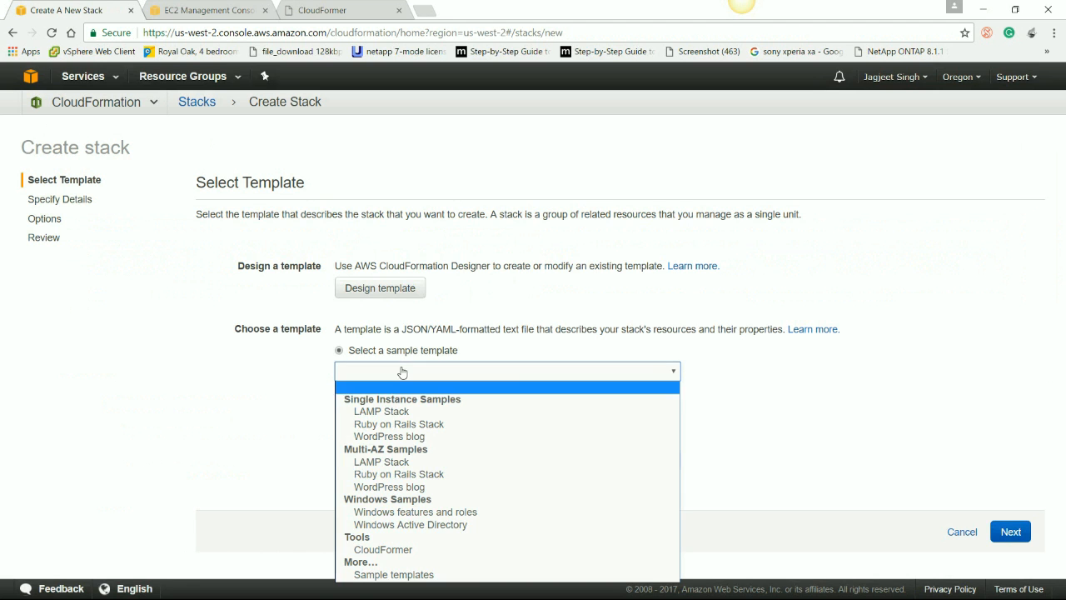
click(358, 549)
click(1016, 531)
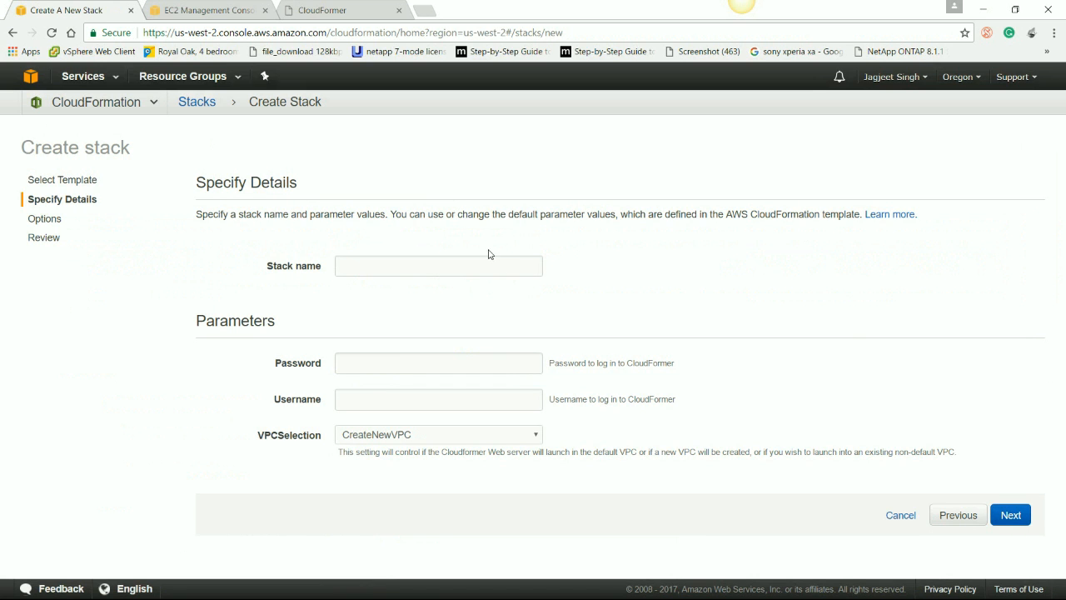
Name the stack Cf, enter the CloudFormer login password and the username CF, and continue to the stack options
click(489, 258)
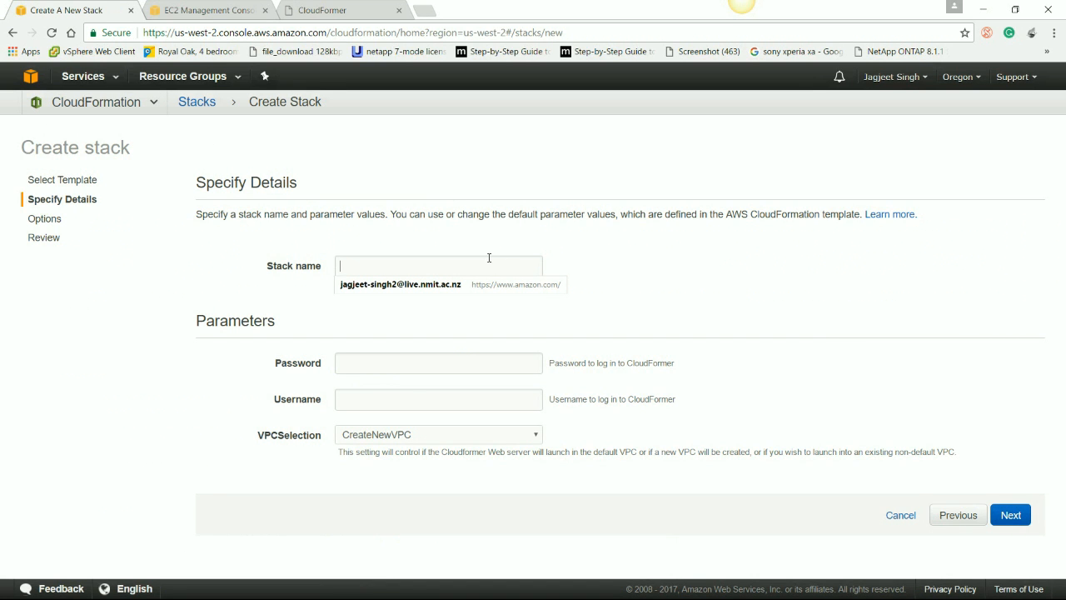
text(Cf)
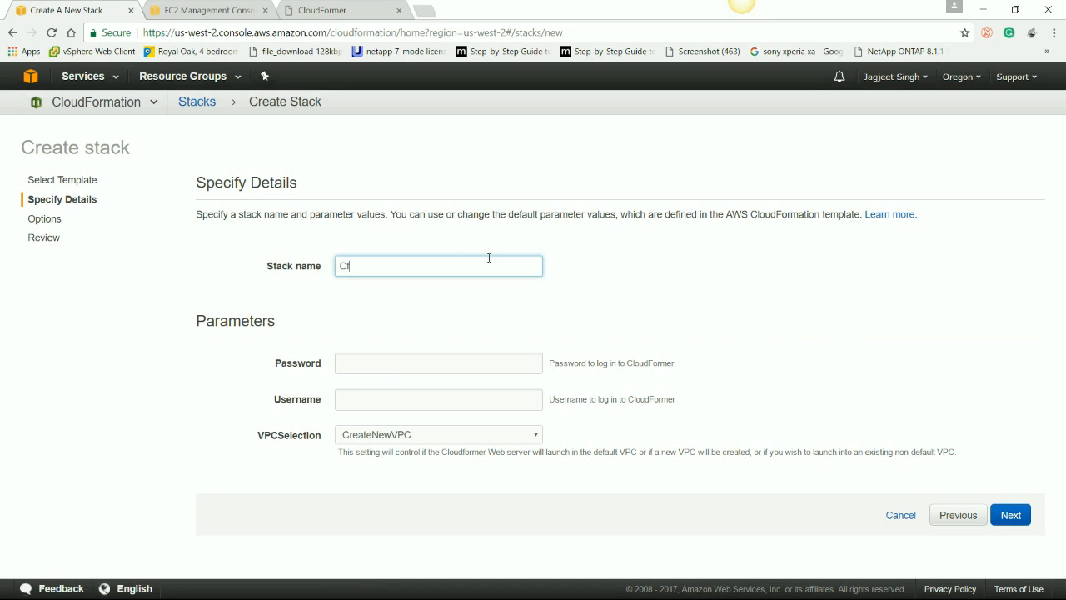
click(373, 365)
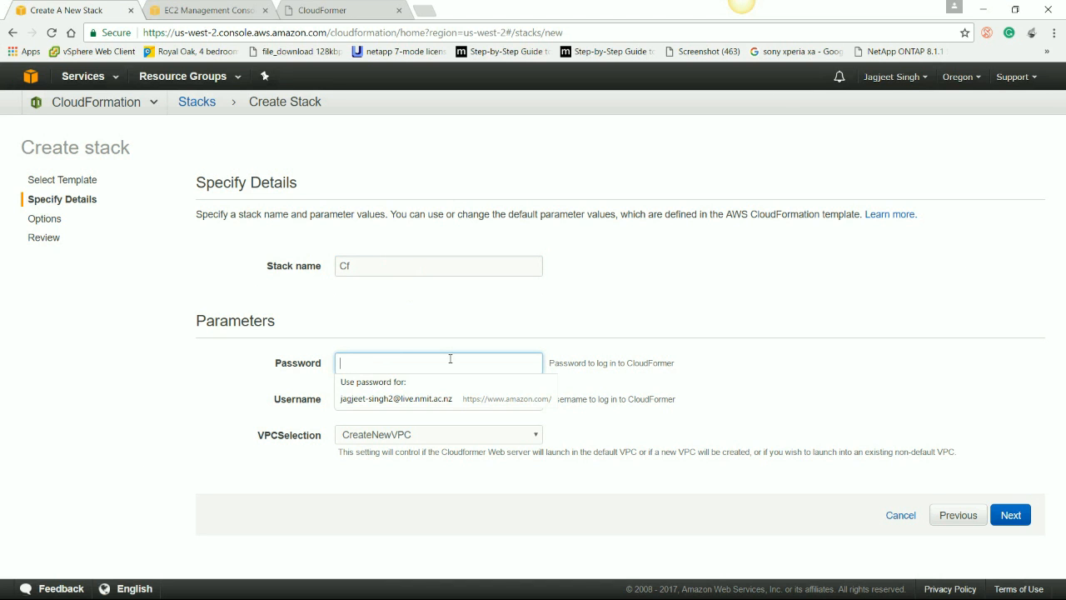
text(••••••••••)
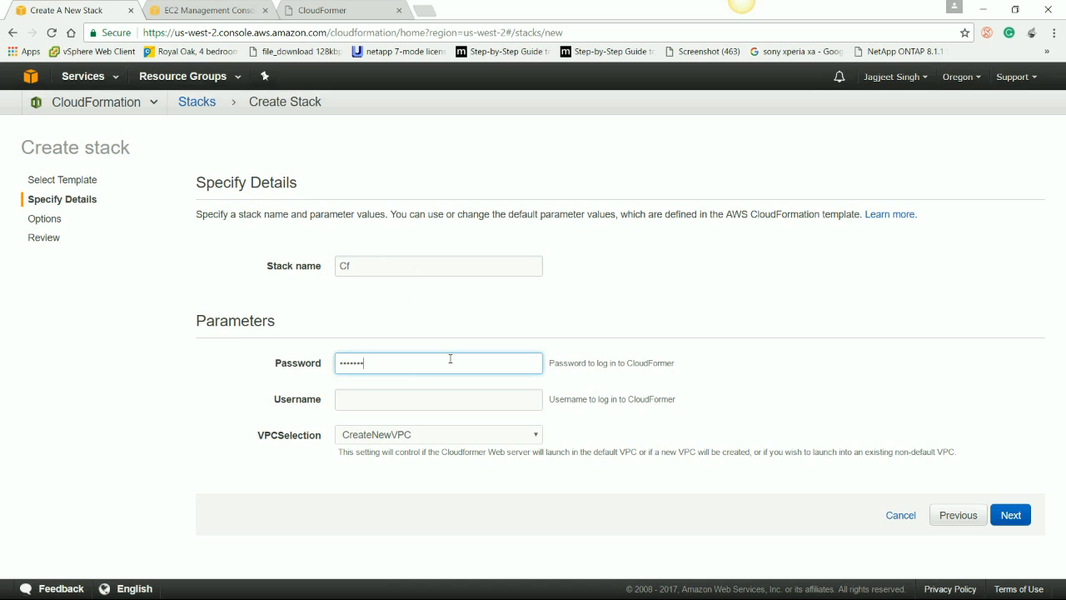
key(Tab)
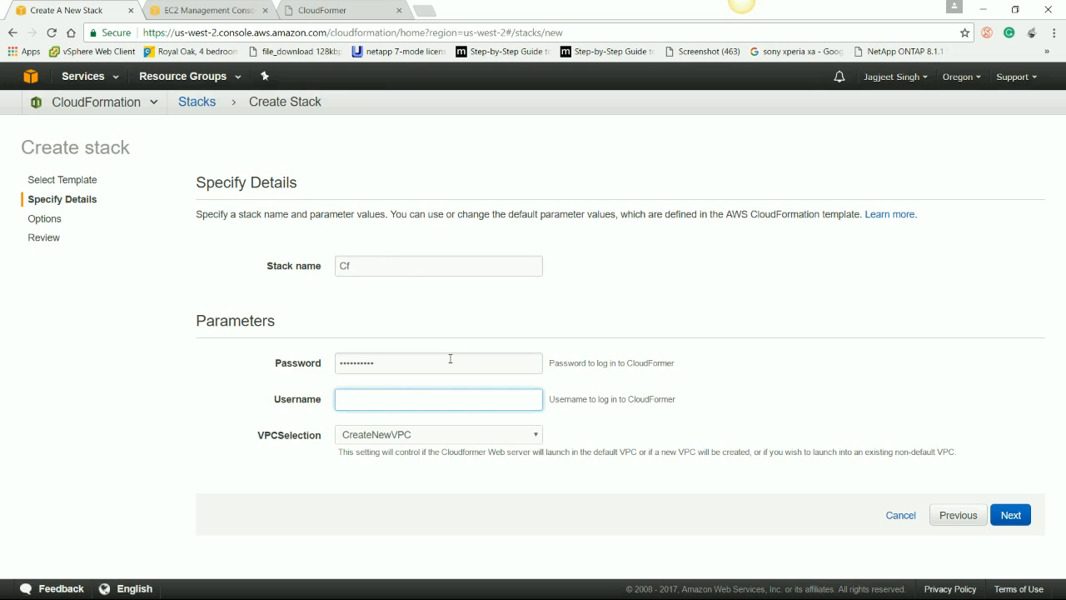
text(CF)
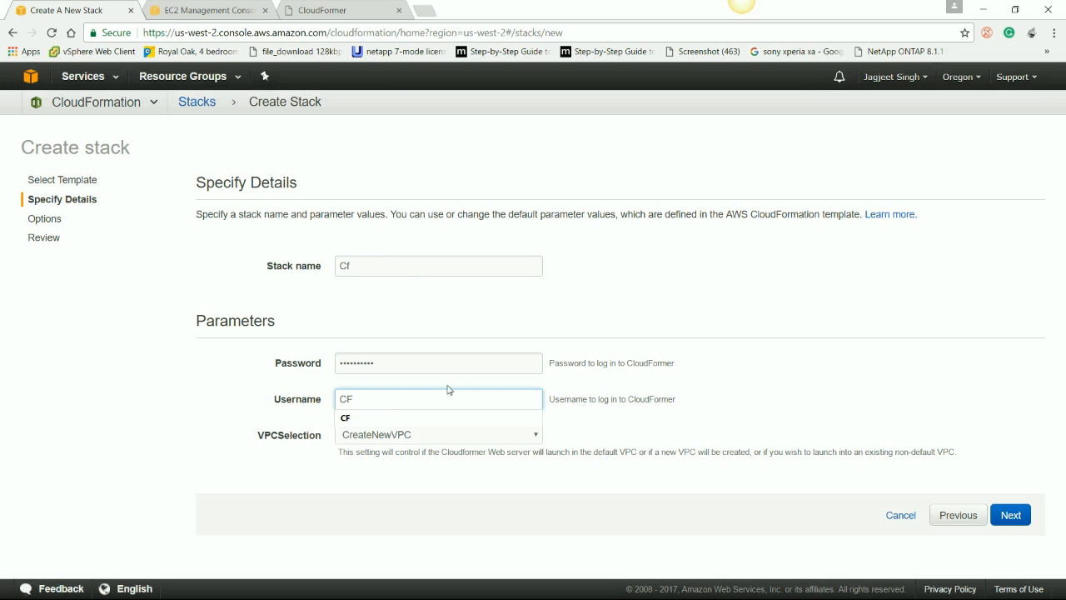
click(441, 424)
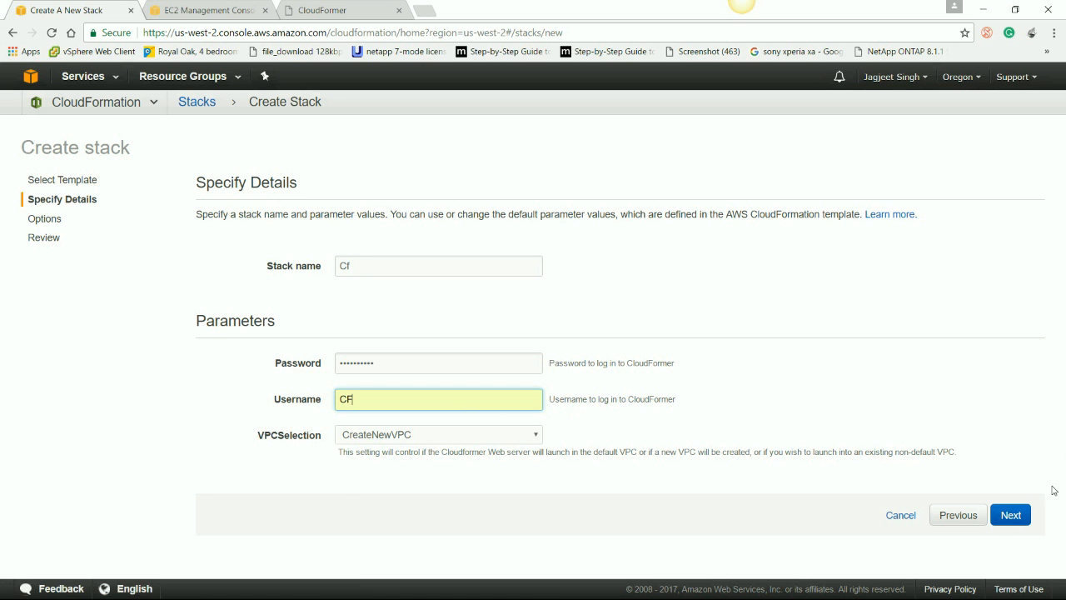
click(1010, 516)
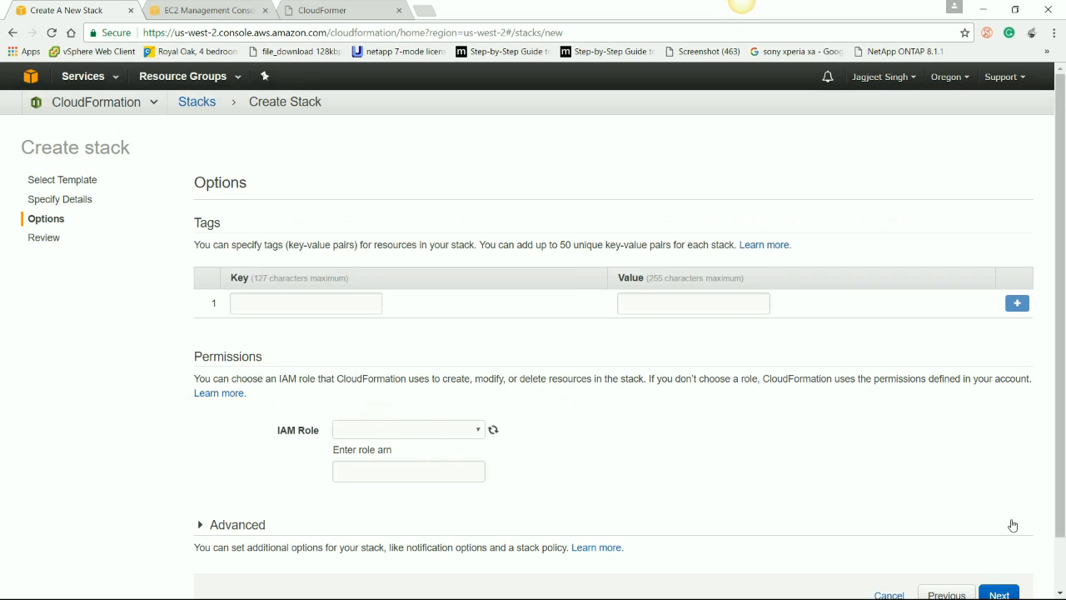
Acknowledge that IAM resources might be created on the stack review page, but cancel creating the stack
scroll(831, 434, down, 1)
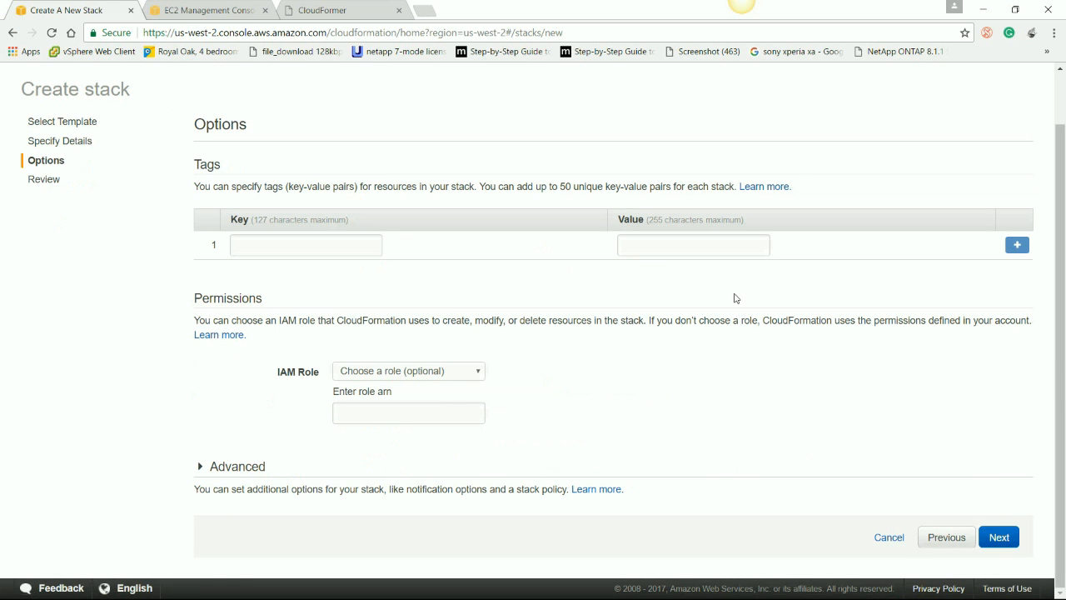
click(1000, 538)
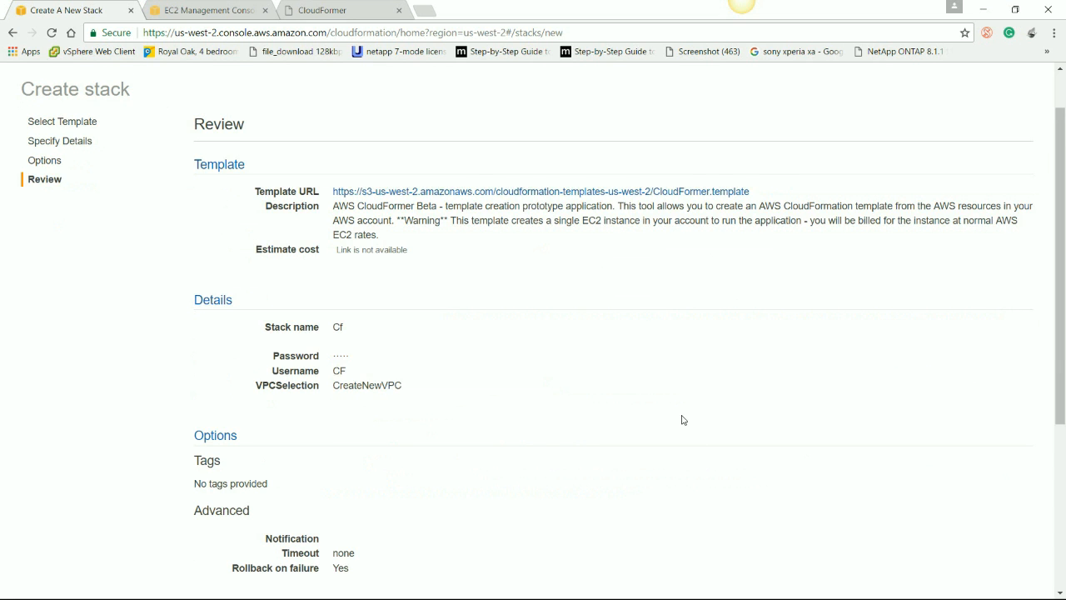
scroll(683, 419, down, 4)
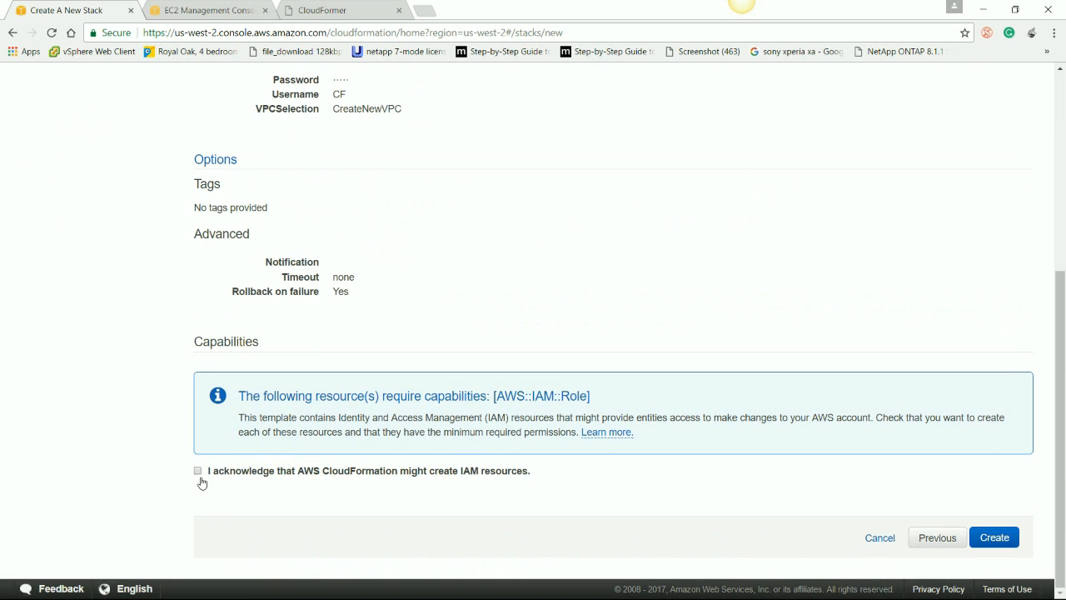
click(197, 473)
click(881, 538)
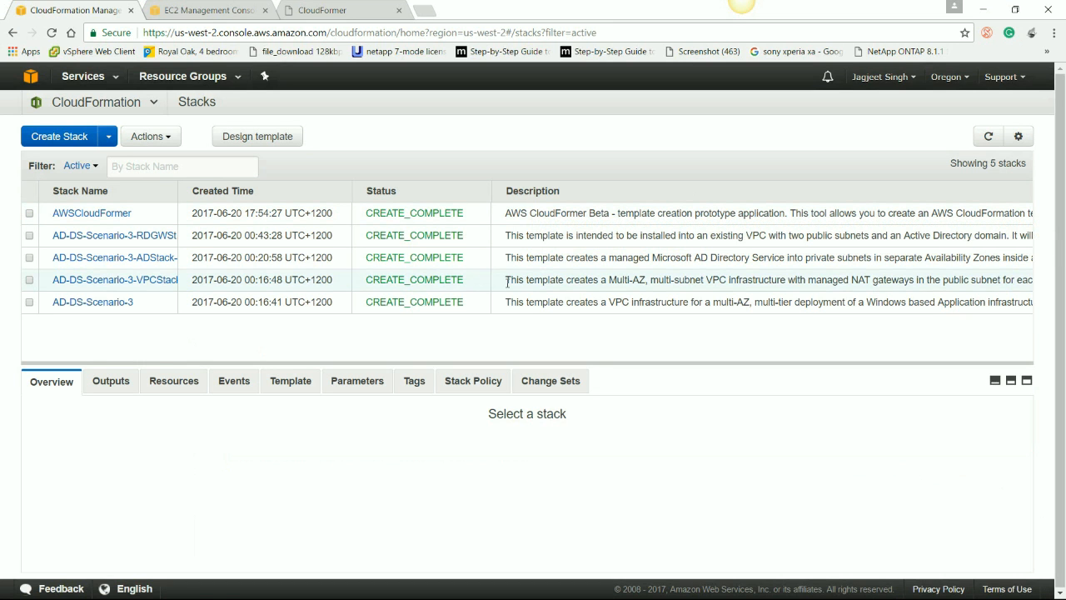
Examine the existing AWSCloudFormer stack's outputs for the CloudFormer URL and check the instances in the EC2 console
click(147, 215)
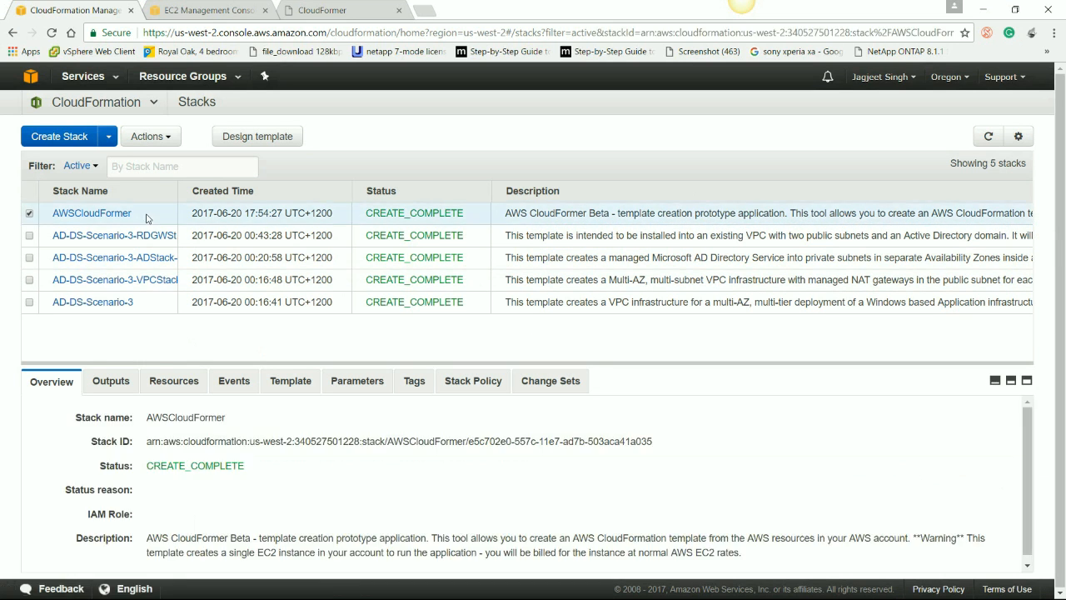
click(113, 393)
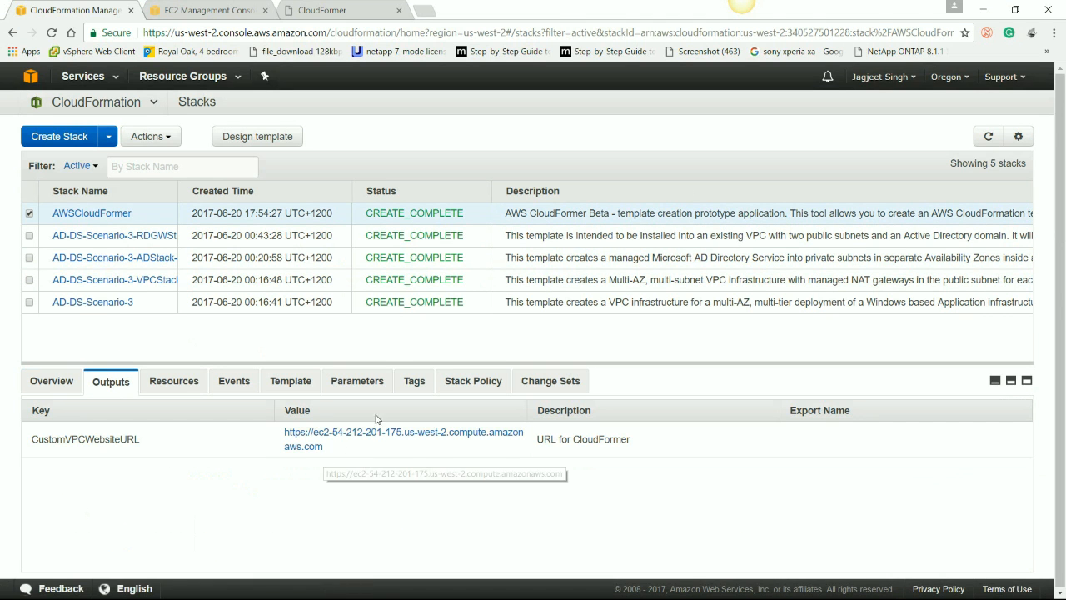
click(218, 10)
click(310, 10)
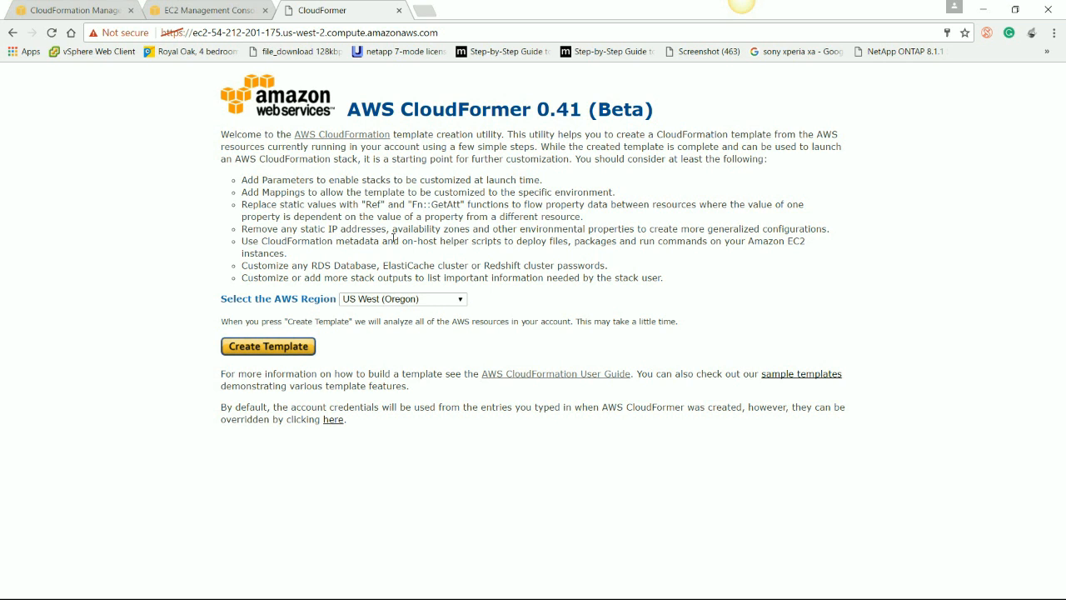
click(208, 10)
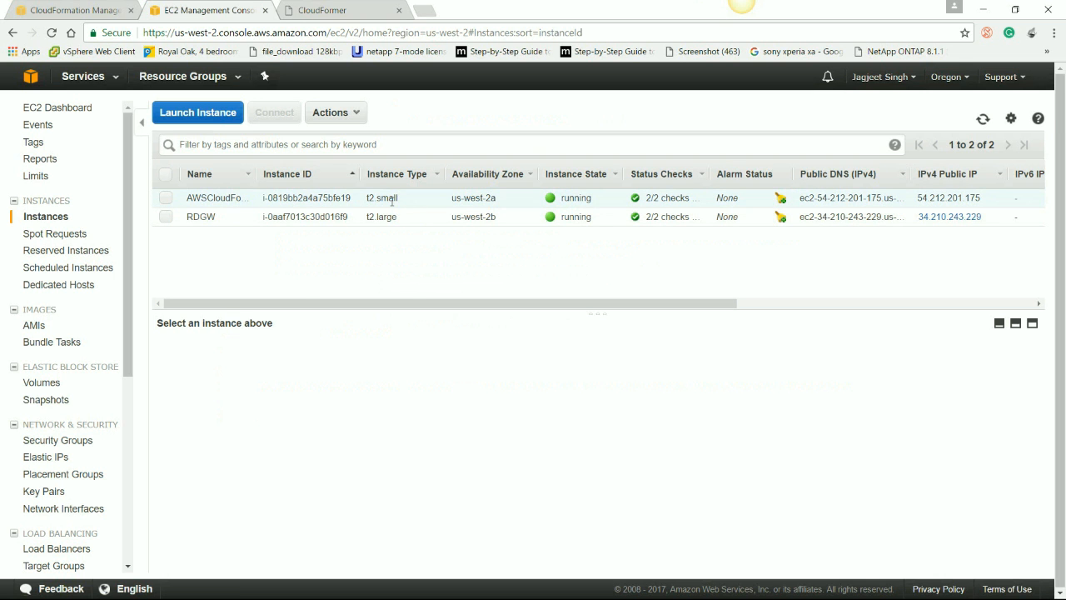
In CloudFormer, create a new template for US West (Oregon) with the description "vpc template"
click(324, 10)
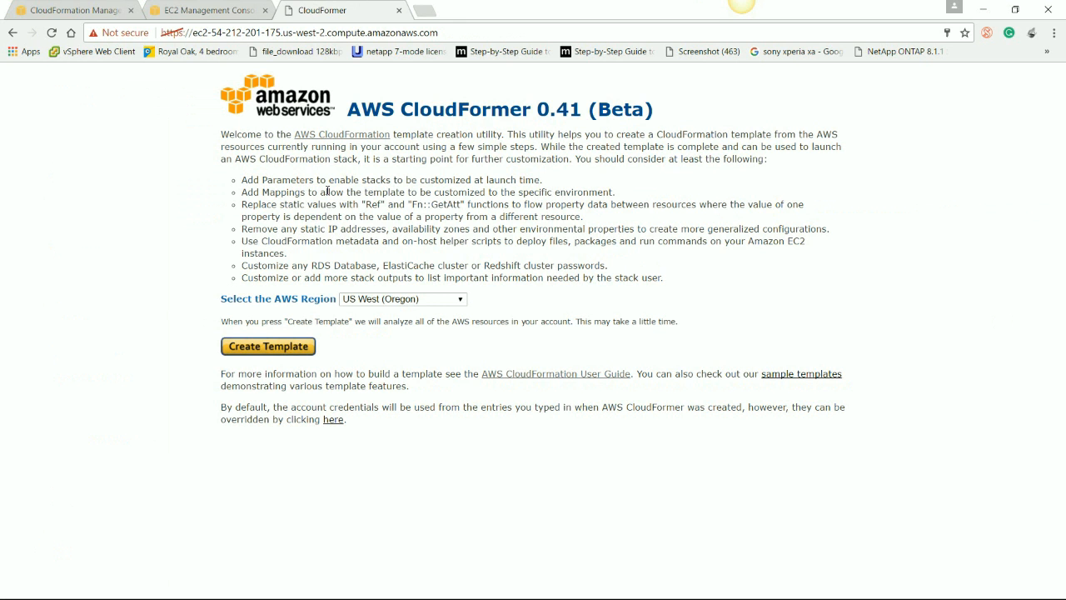
click(264, 350)
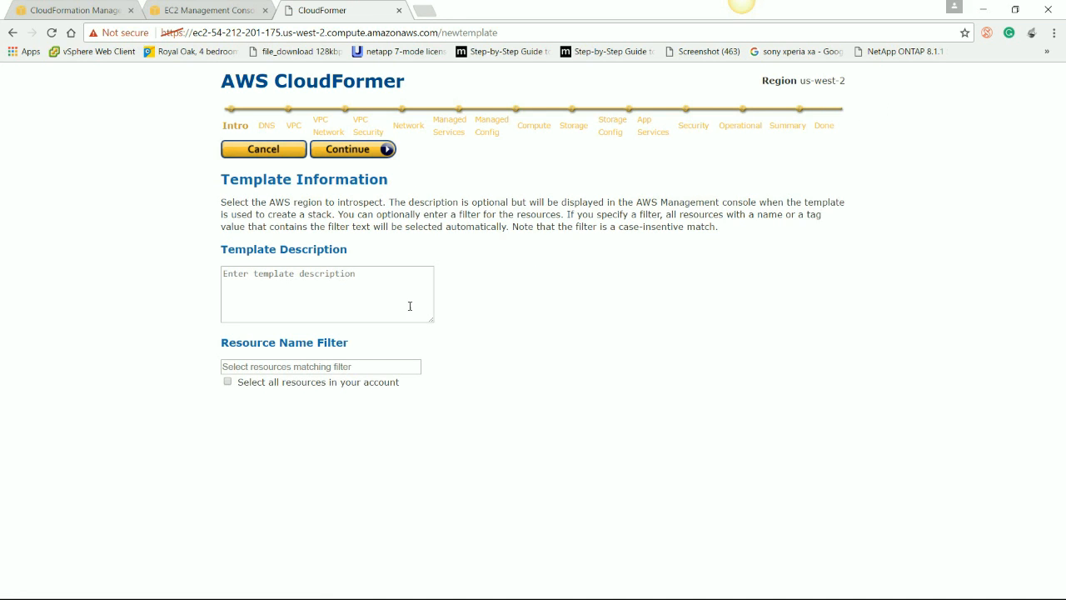
click(376, 291)
text(vpc tem)
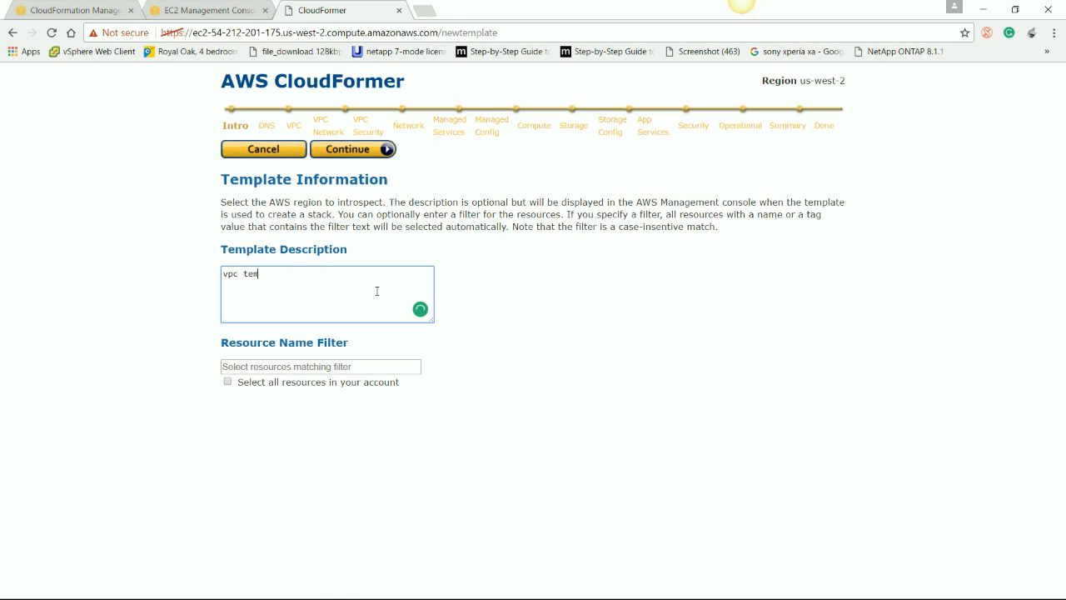
text(plate)
click(352, 150)
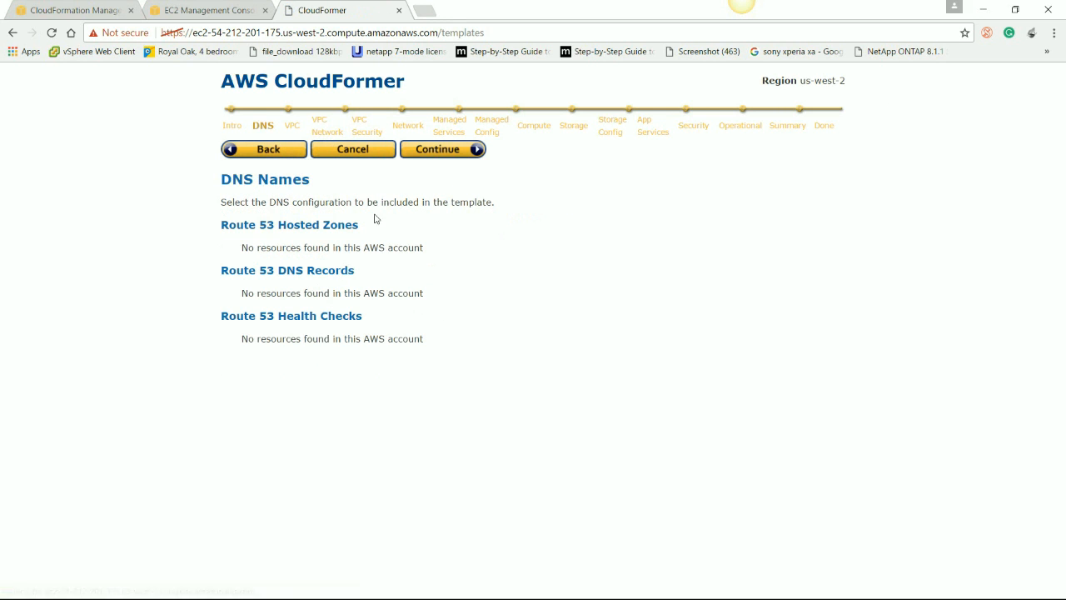
Leave DNS resources out of the template and include only the VPC vpc-88c228ee
click(431, 152)
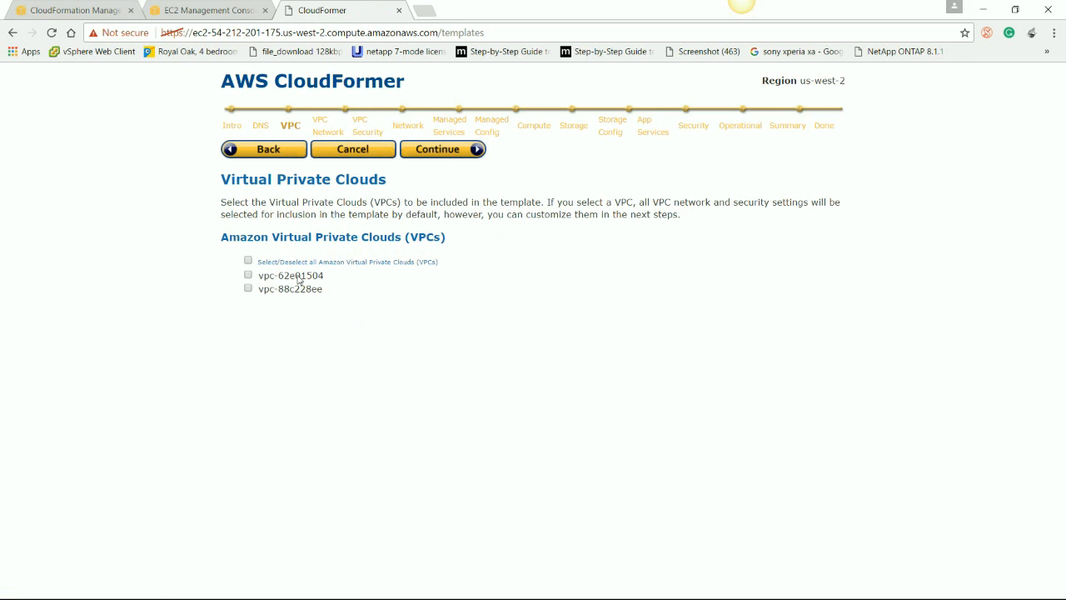
mouse_move(296, 292)
click(449, 157)
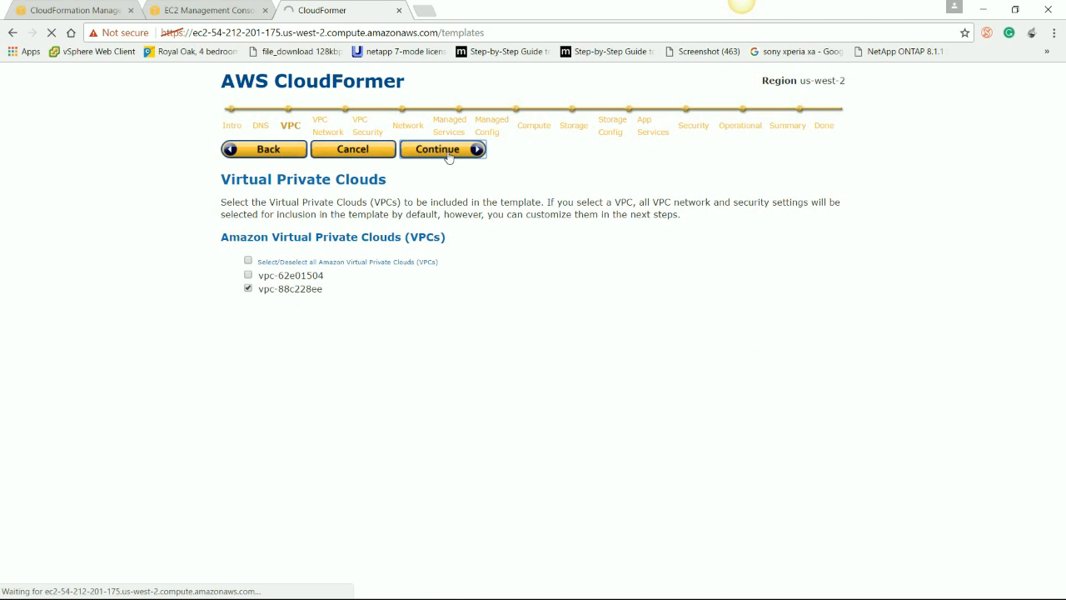
Review and accept the preselected VPC network topology and VPC security resources for the template
scroll(445, 281, down, 2)
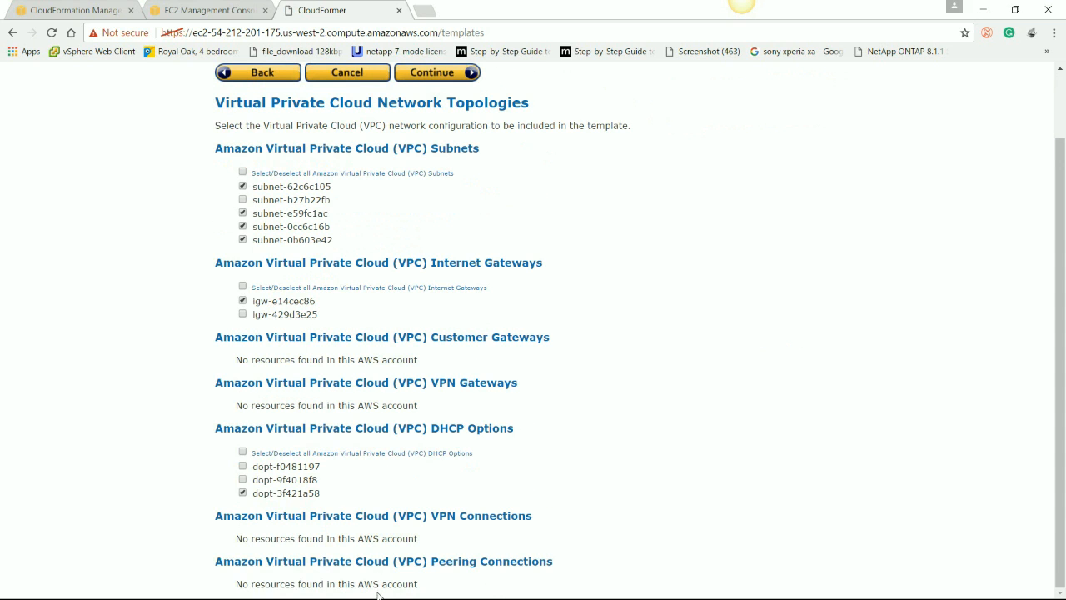
scroll(494, 171, up, 2)
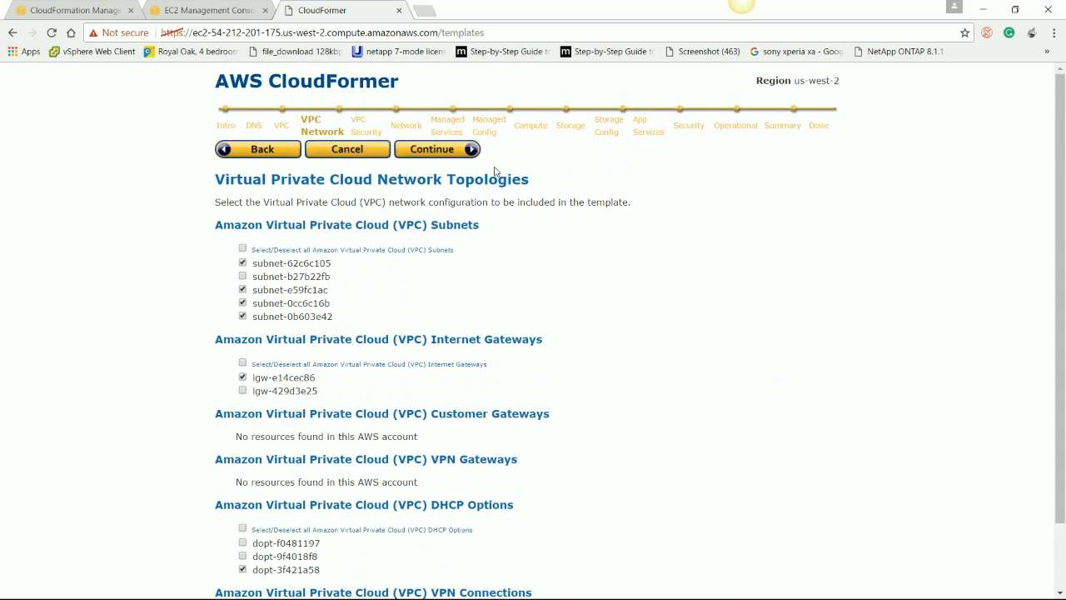
click(445, 154)
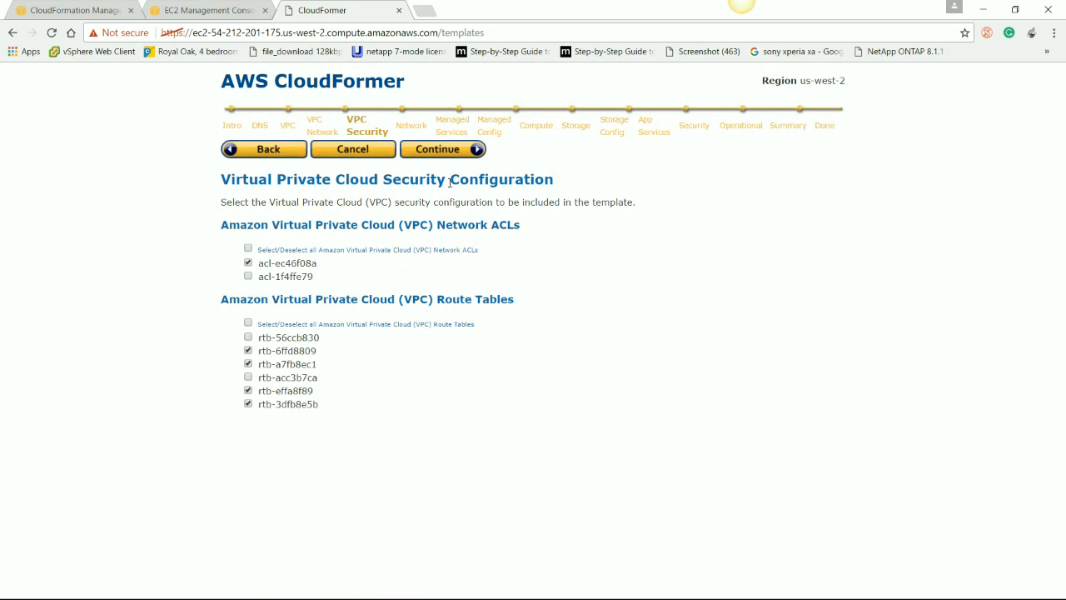
click(469, 150)
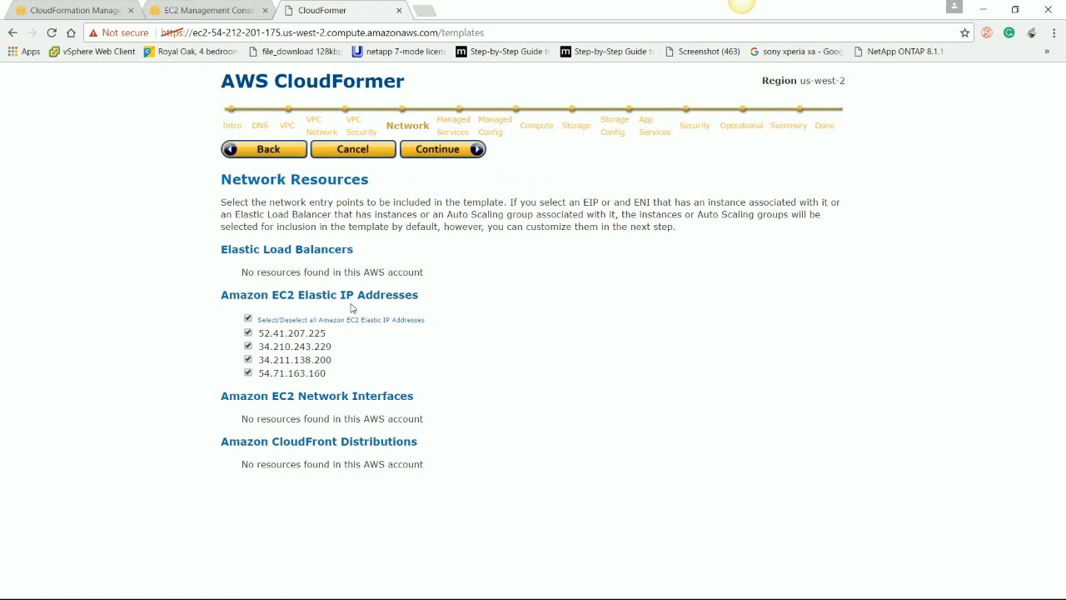
Accept the default network, managed service, compute and storage selections, advancing to Application Services without including the S3 bucket
click(448, 149)
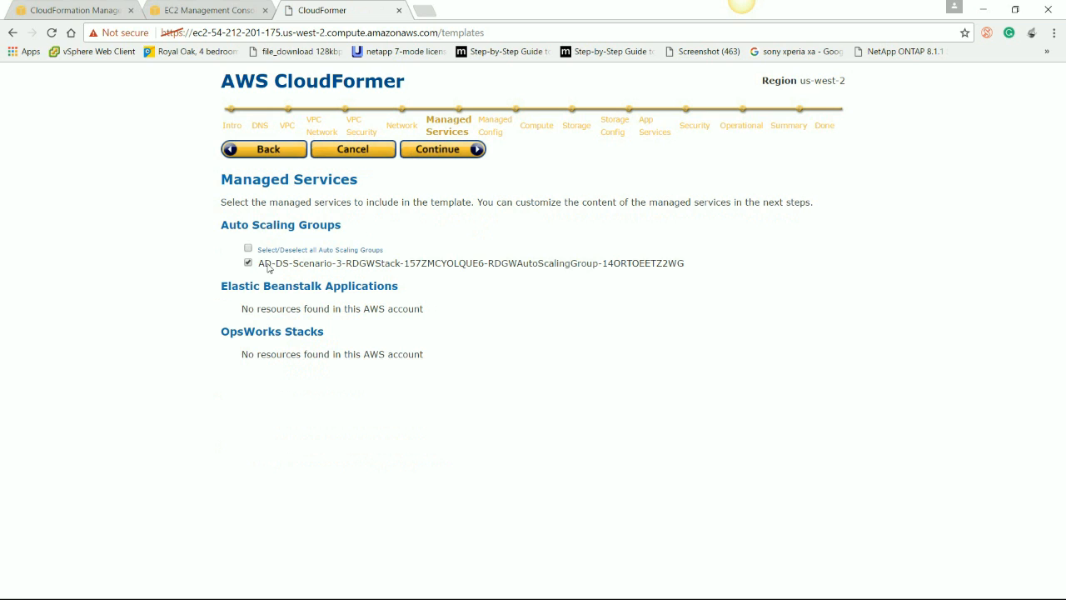
click(448, 153)
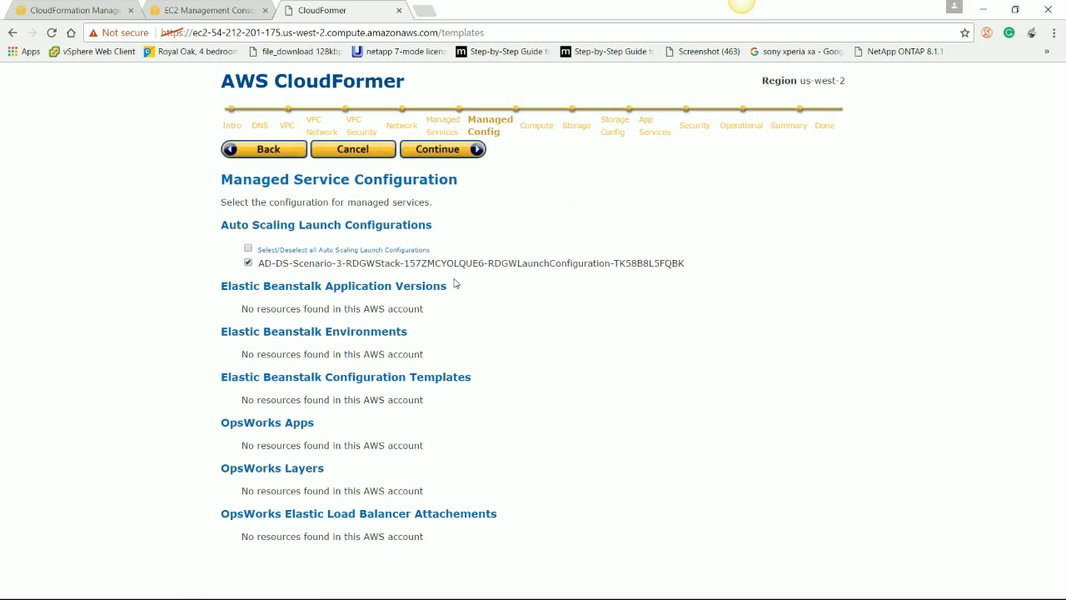
click(439, 150)
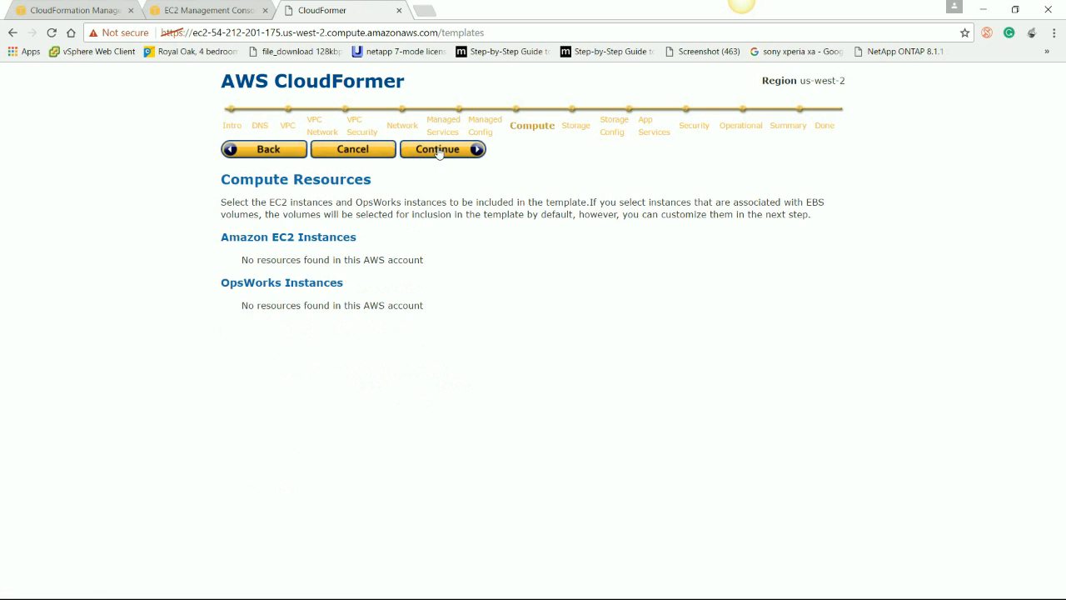
click(439, 151)
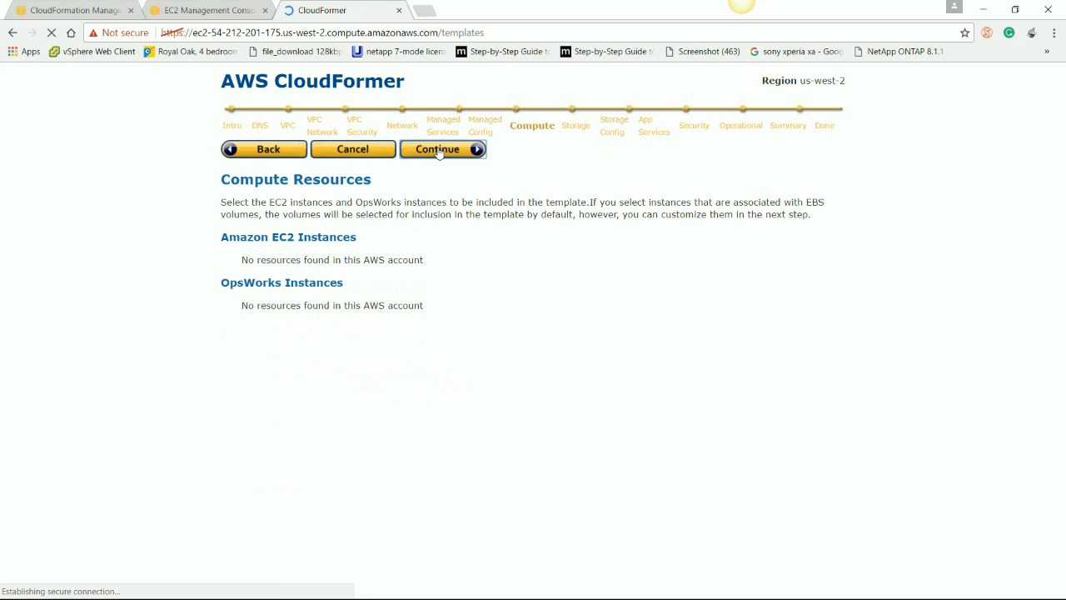
click(439, 151)
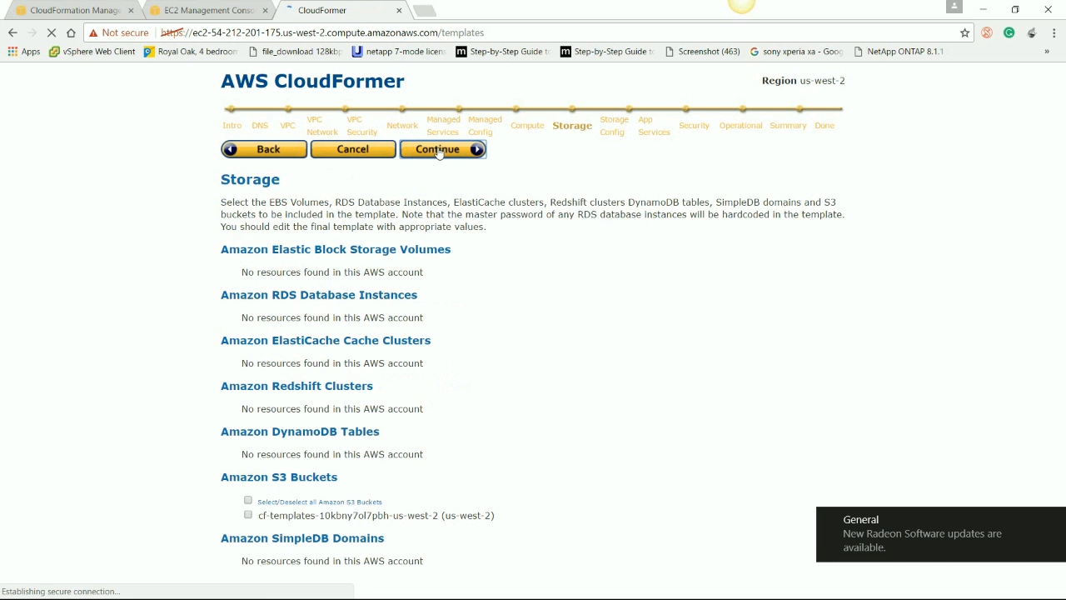
click(439, 151)
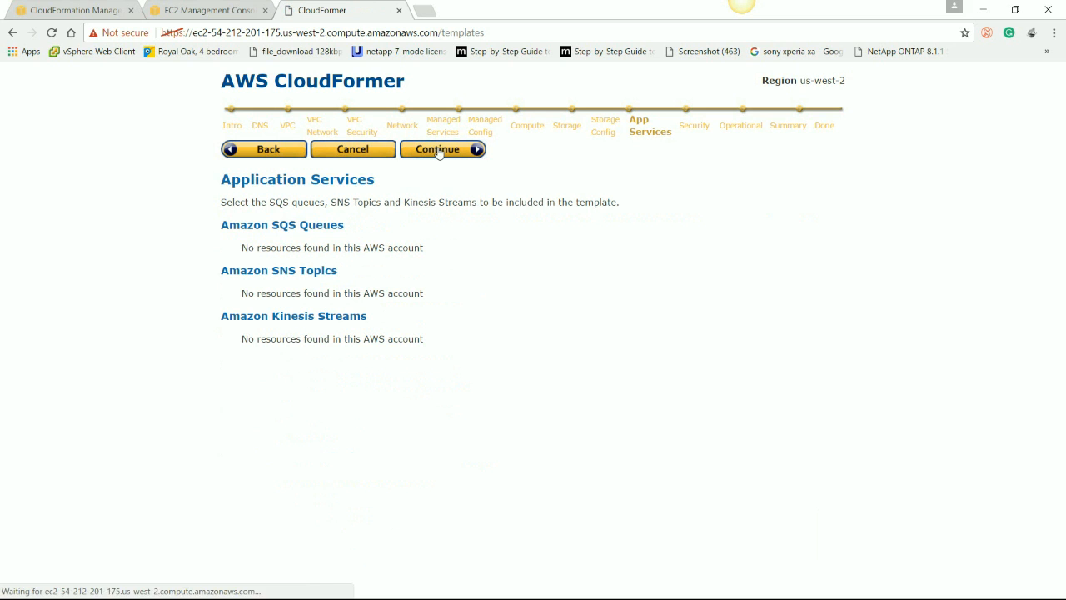
Accept the Application Services, preselected Security Groups and Operational Resources selections, advancing to the template summary
click(439, 151)
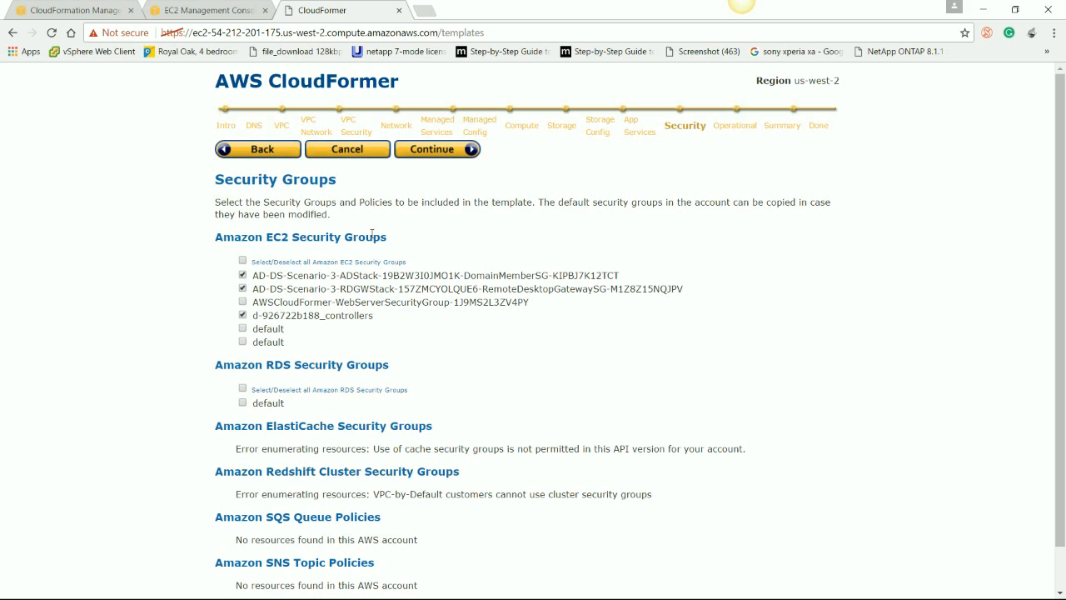
click(444, 154)
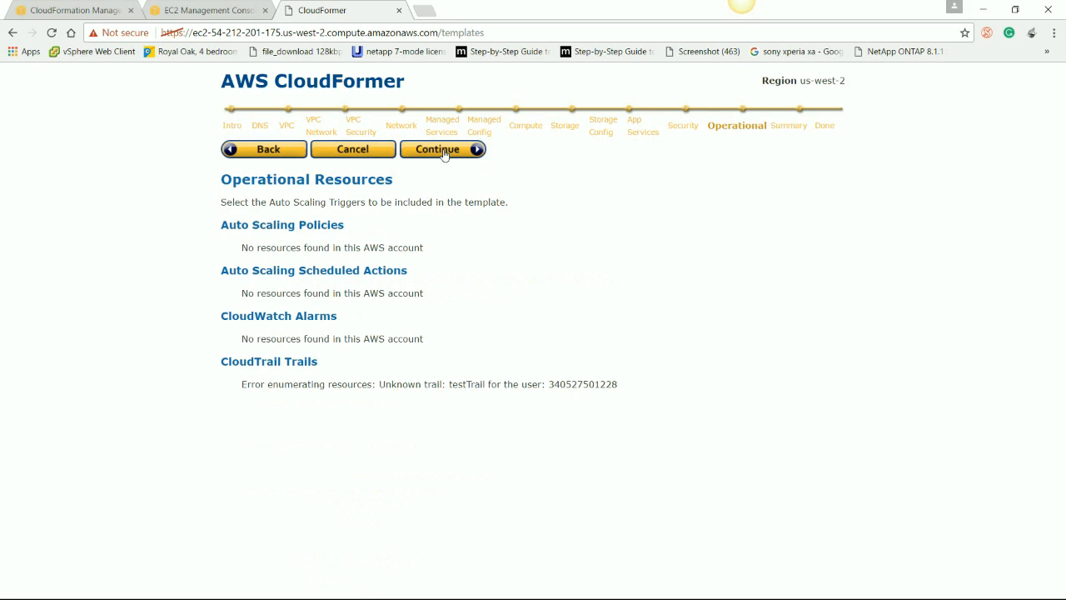
click(443, 154)
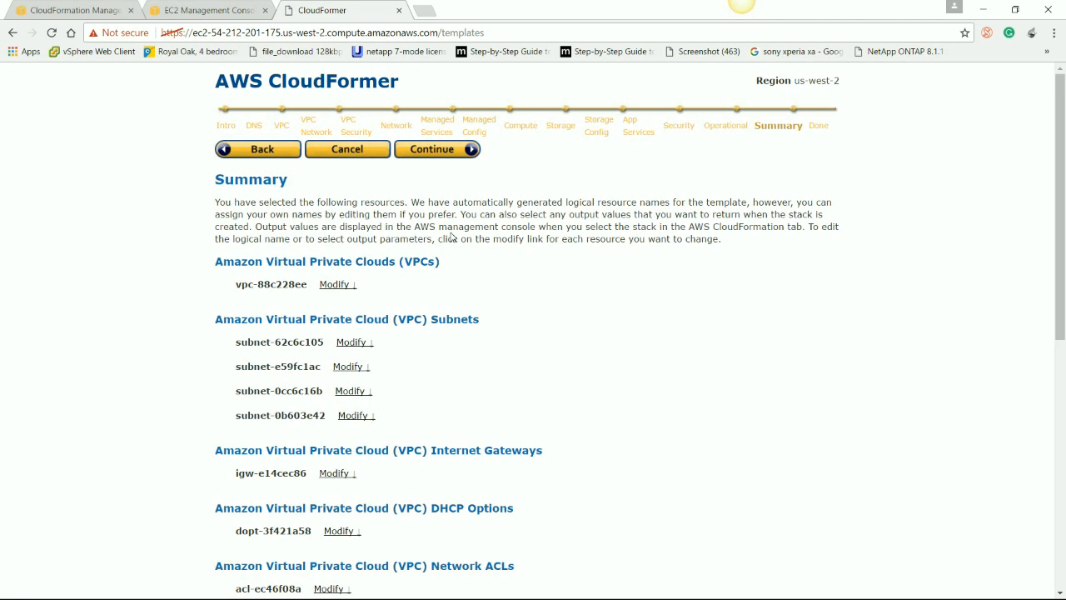
Review the summary of selected VPC resources and generate the template with the automatic logical names
scroll(496, 284, down, 4)
scroll(496, 284, up, 3)
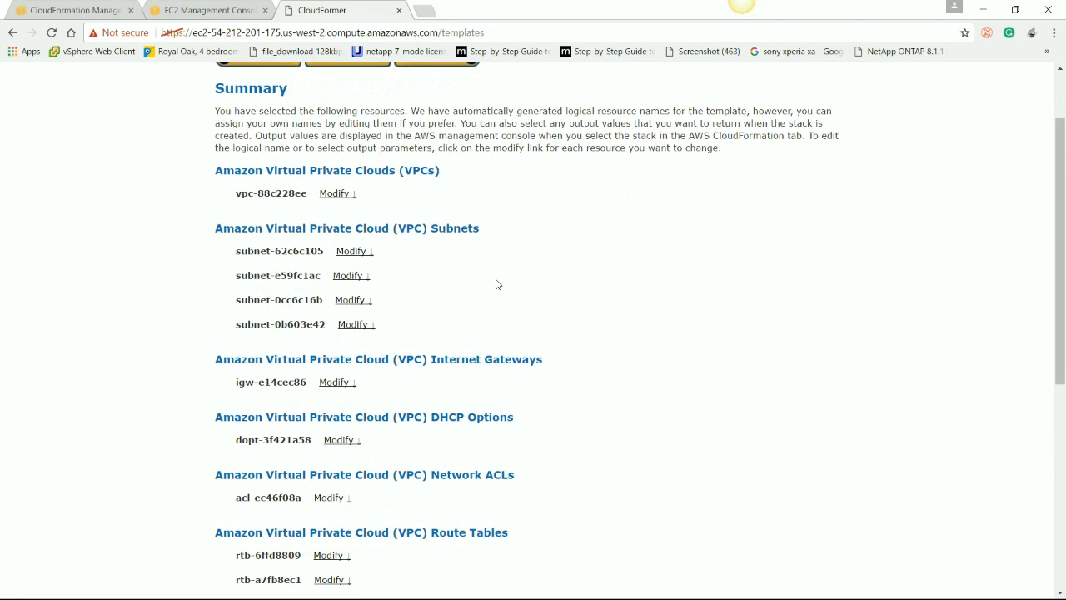
scroll(497, 284, down, 5)
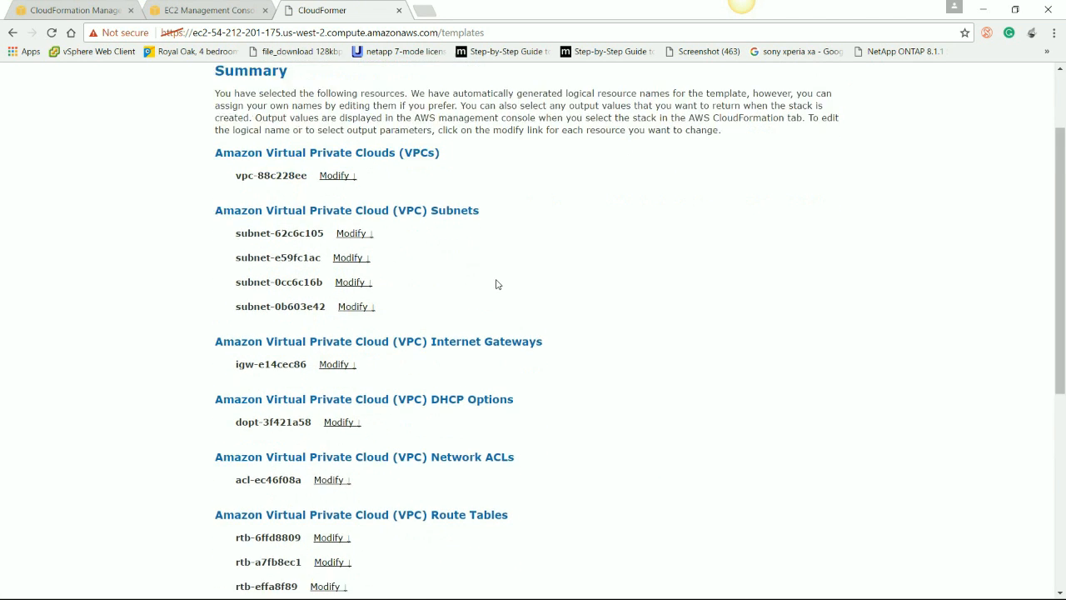
scroll(496, 284, up, 6)
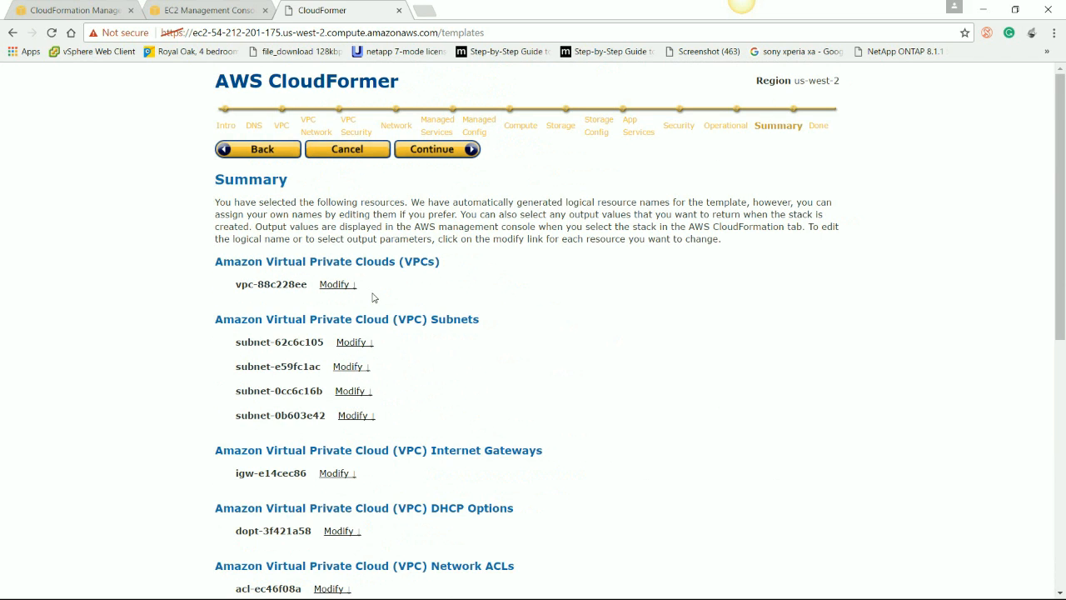
click(440, 150)
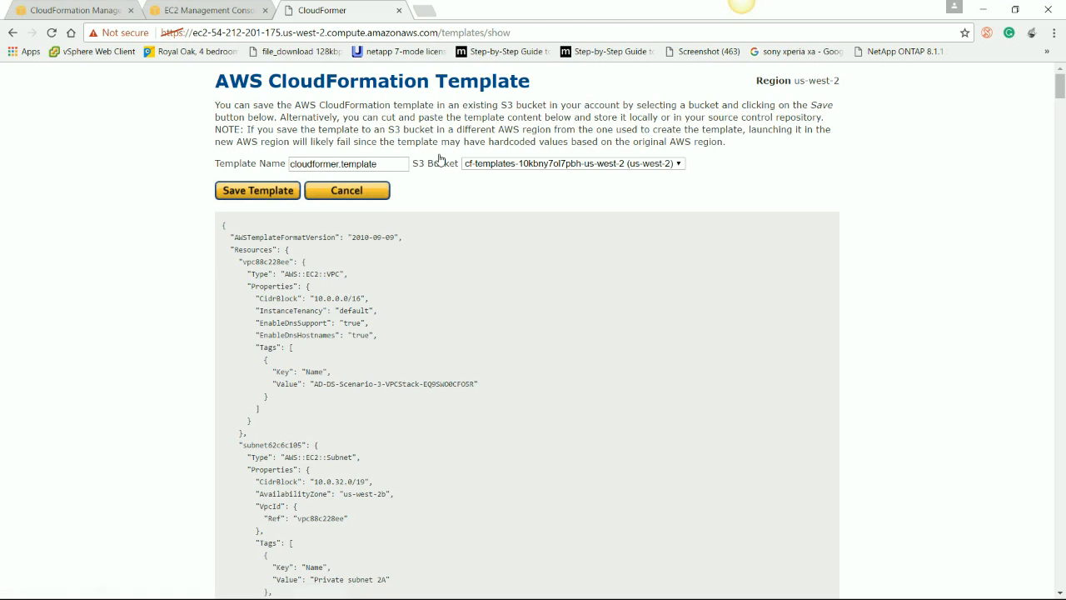
Look through the generated CloudFormation template code, from the VPC and subnets to the Auto Scaling group
scroll(462, 302, down, 12)
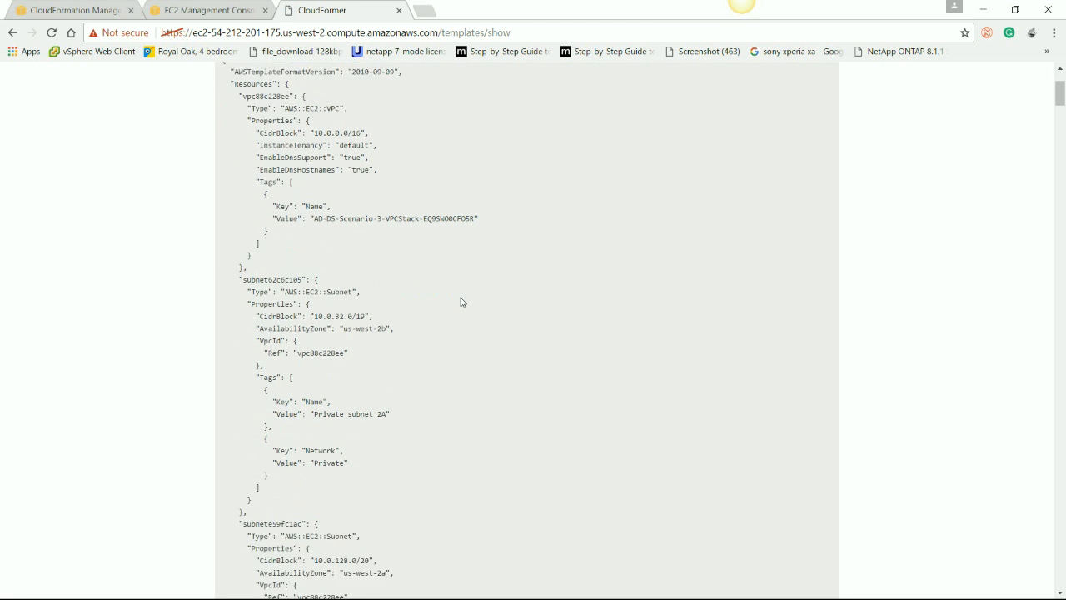
scroll(462, 302, down, 10)
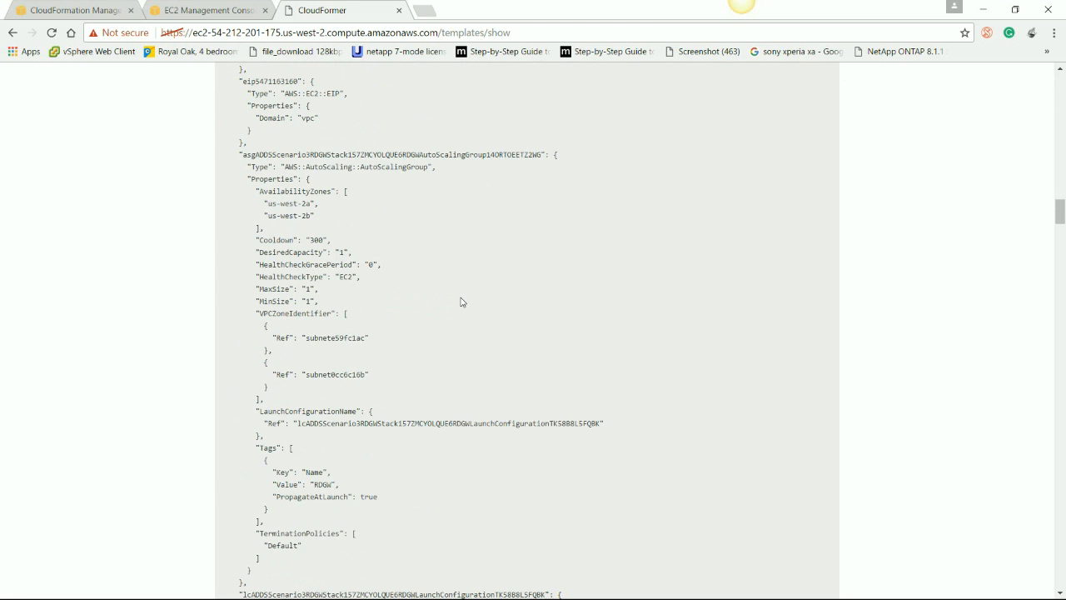
right_click(461, 297)
click(460, 219)
scroll(463, 219, down, 10)
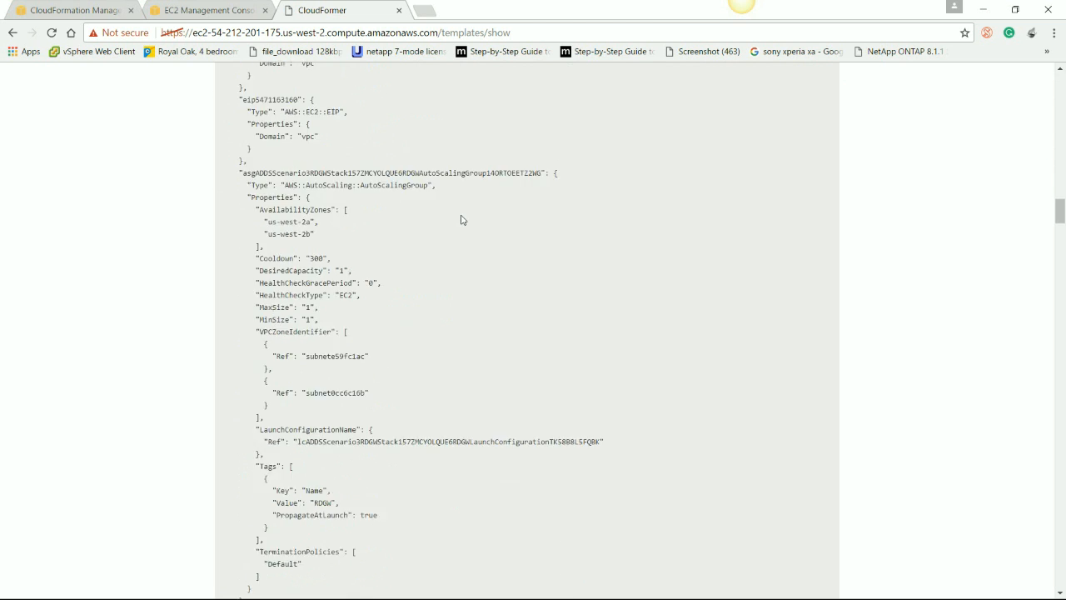
scroll(463, 219, up, 20)
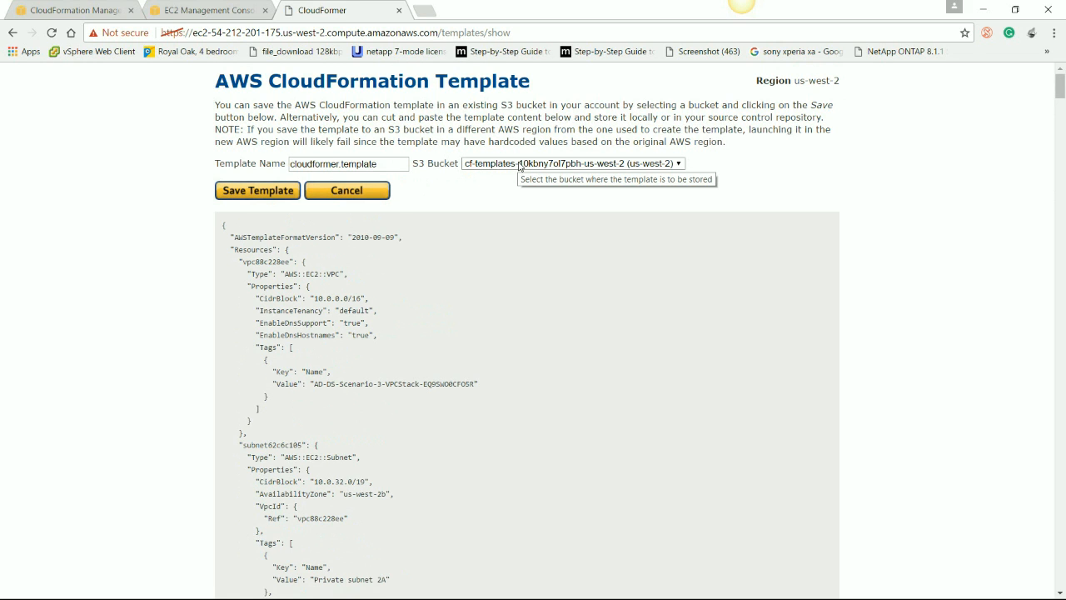
Rename the template as newtemplatesource.template and save it to the preselected us-west-2 S3 bucket
click(387, 168)
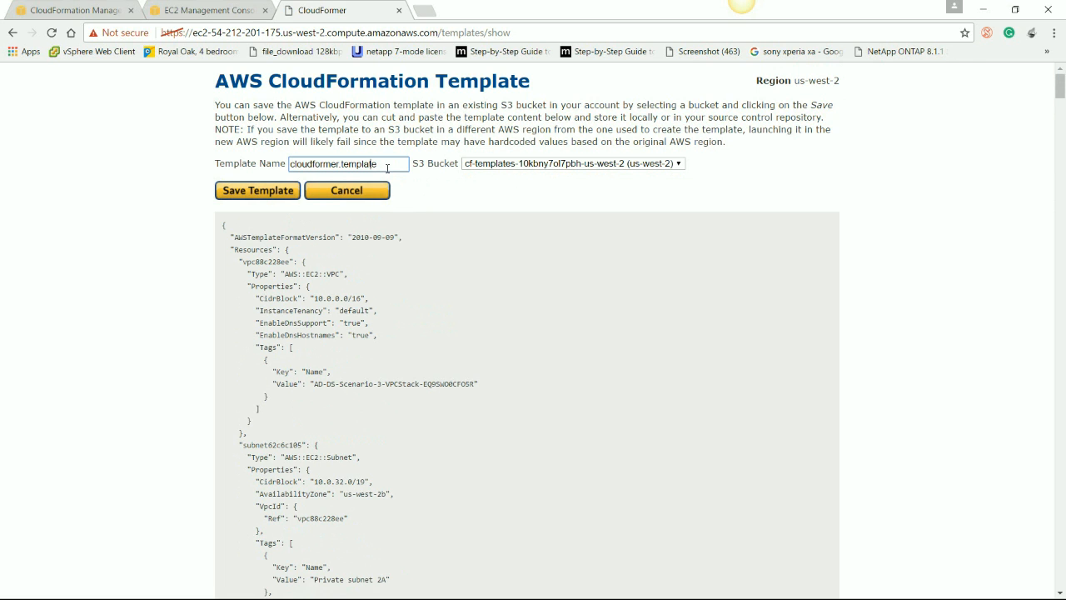
key(ctrl+Left)
key(BackSpace)
key(BackSpace)
key(BackSpace)
key(BackSpace)
key(BackSpace)
key(BackSpace)
key(BackSpace)
key(BackSpace)
key(BackSpace)
key(BackSpace)
key(BackSpace)
key(BackSpace)
text(newte)
key(BackSpace)
text(templatesource)
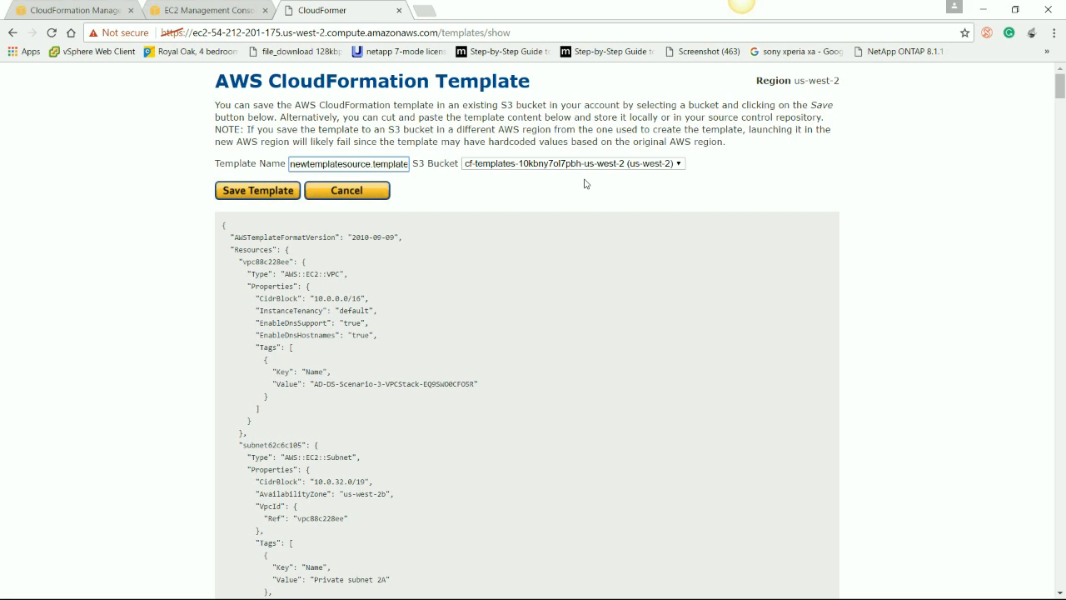
click(278, 194)
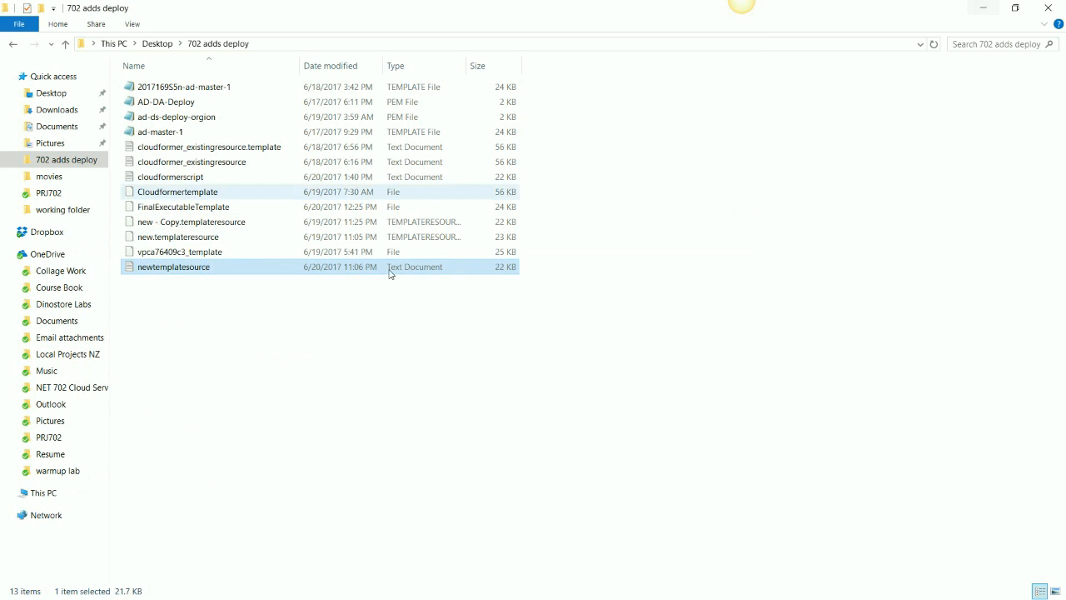
In File Explorer, open FinalExecutableTemplate from the 702 adds deploy folder for editing in Notepad++
click(210, 206)
right_click(209, 207)
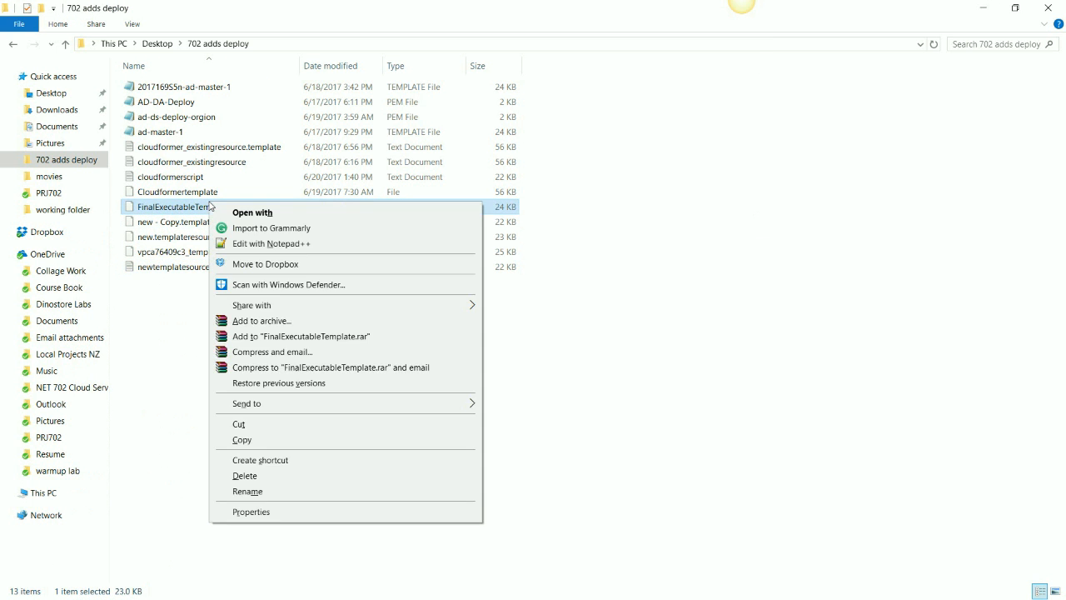
click(278, 244)
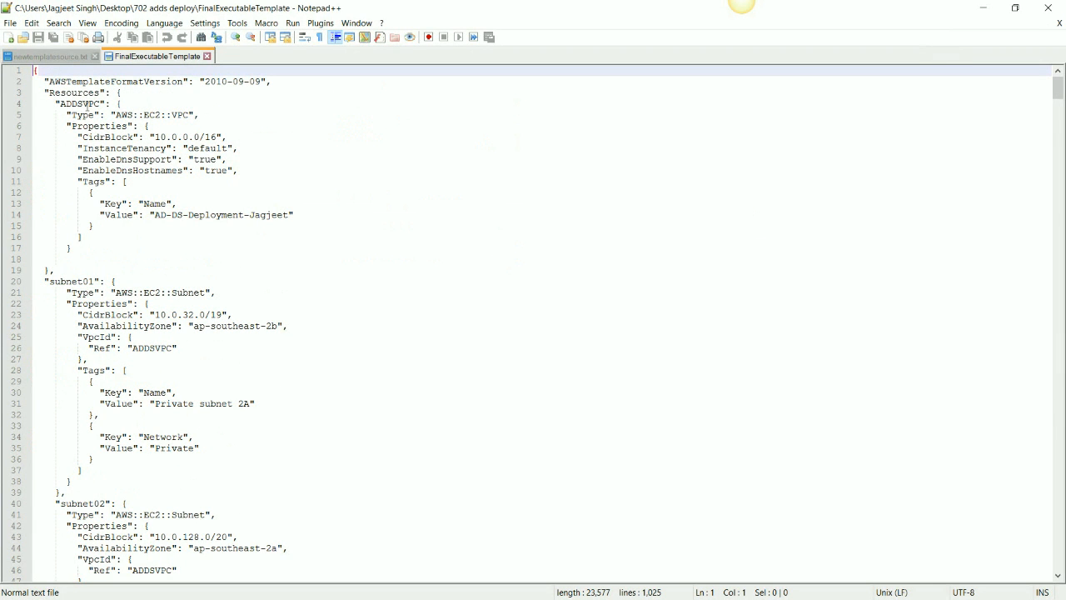
Compare the VPC's logical name and Name tag value in FinalExecutableTemplate with those in newtemplatesource.txt
double_click(87, 106)
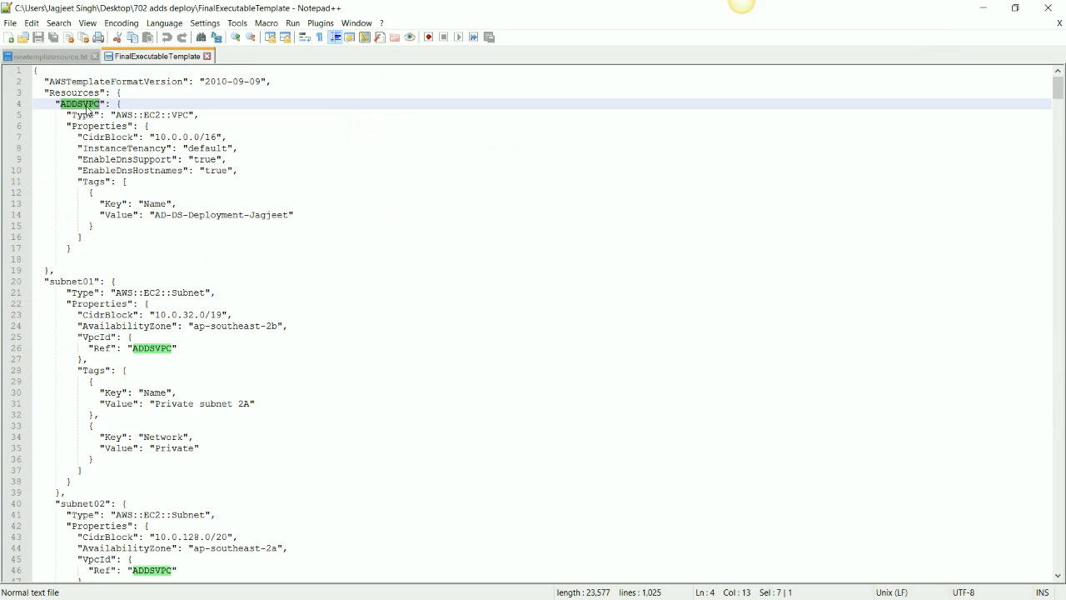
double_click(216, 218)
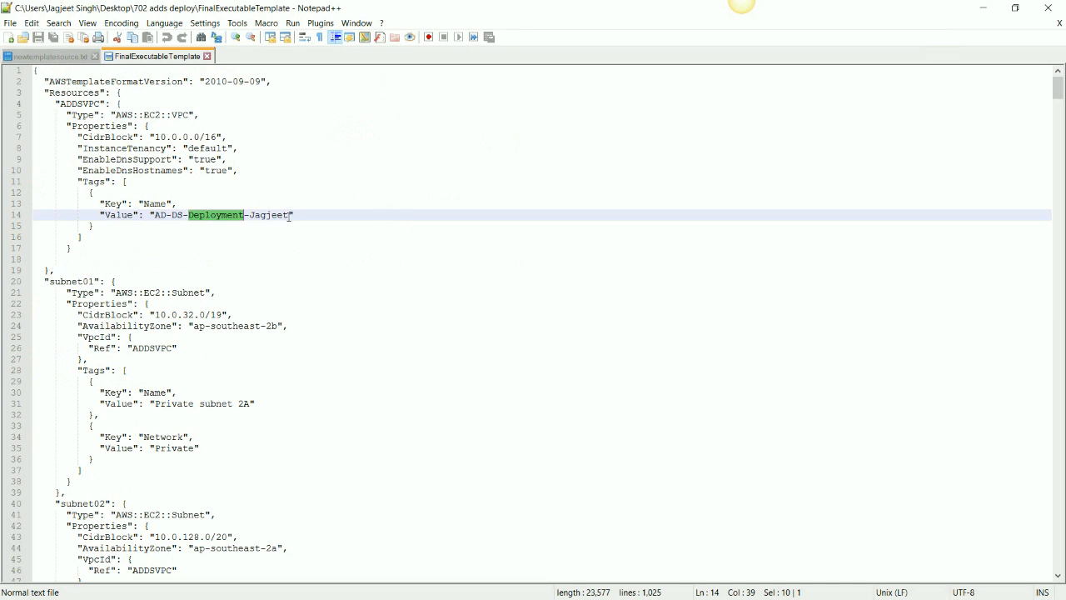
drag(293, 215, 154, 215)
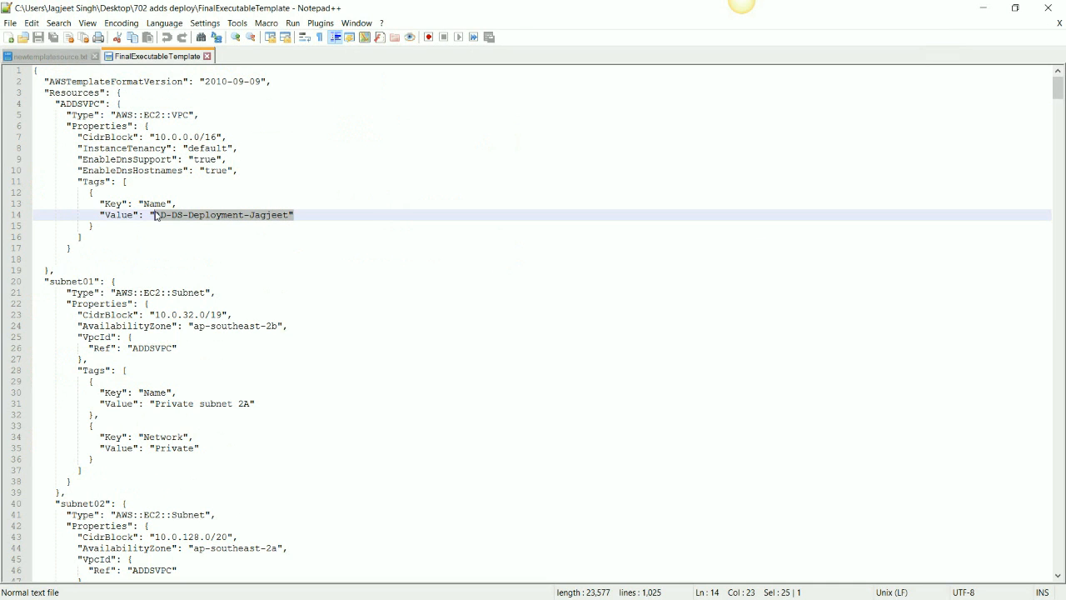
click(67, 58)
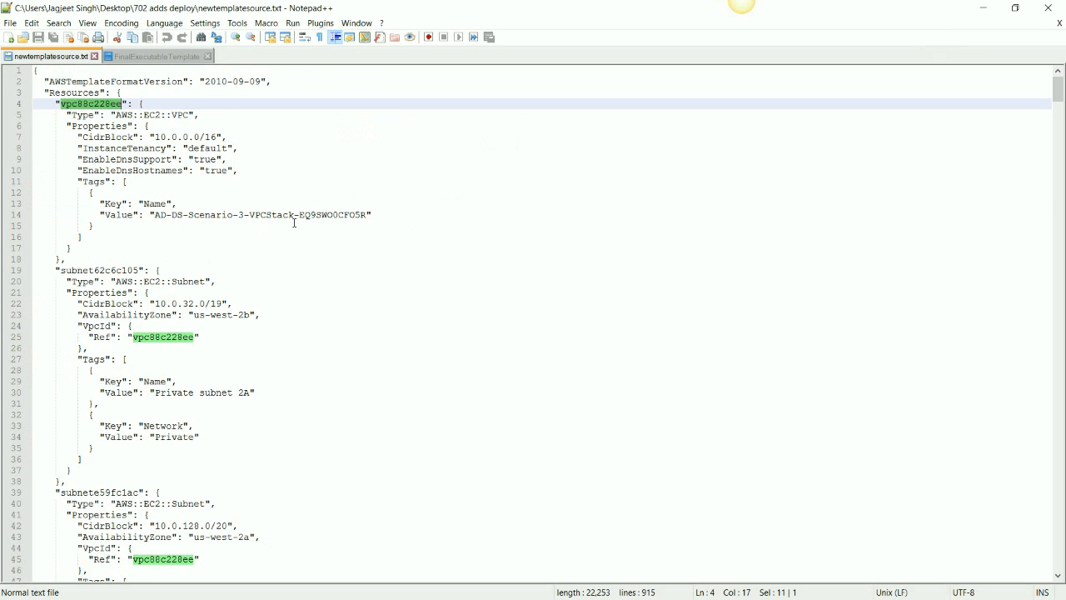
click(123, 58)
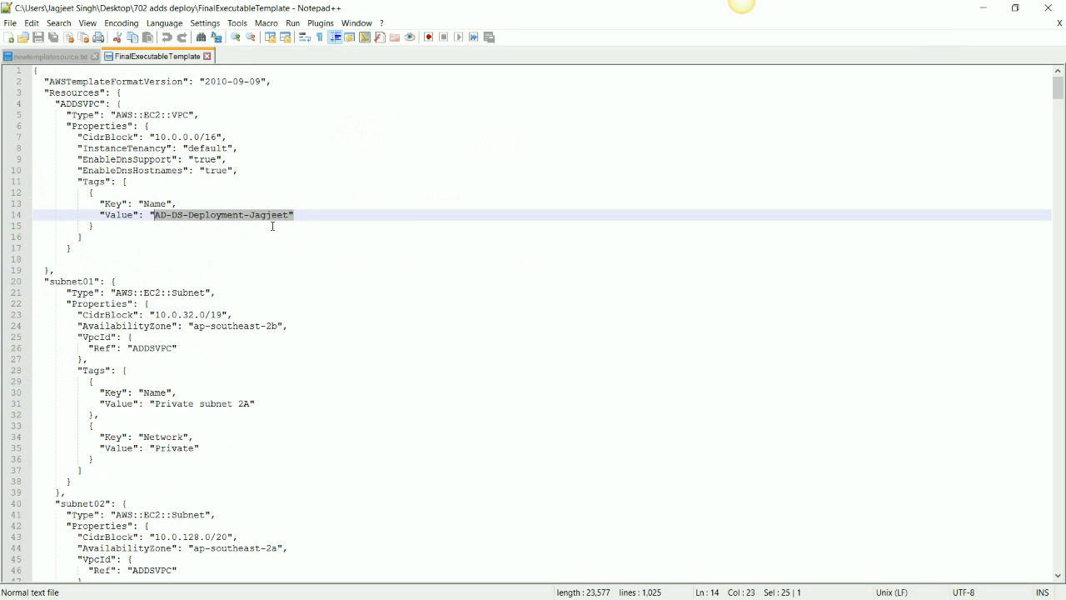
Examine the availability zones and resource names of the subnets, route tables and Auto Scaling group in FinalExecutableTemplate
scroll(272, 226, down, 5)
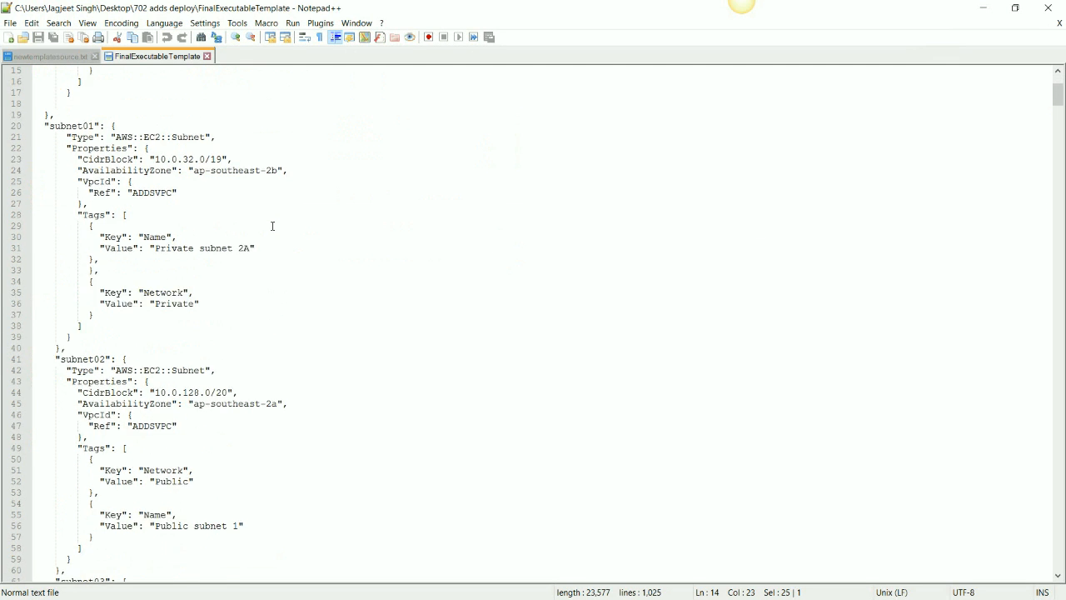
double_click(216, 150)
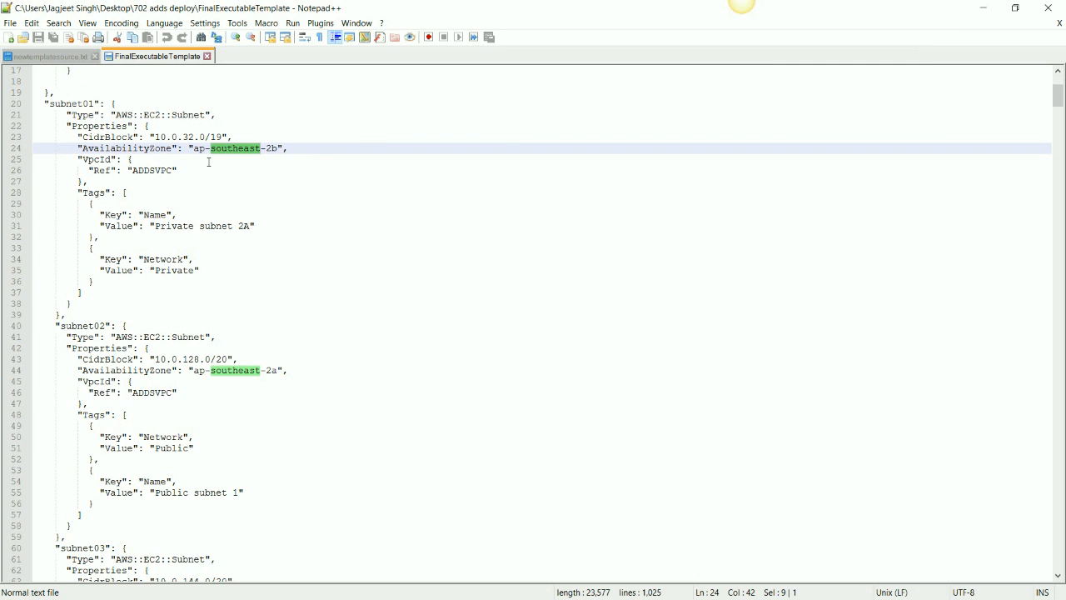
scroll(284, 155, down, 4)
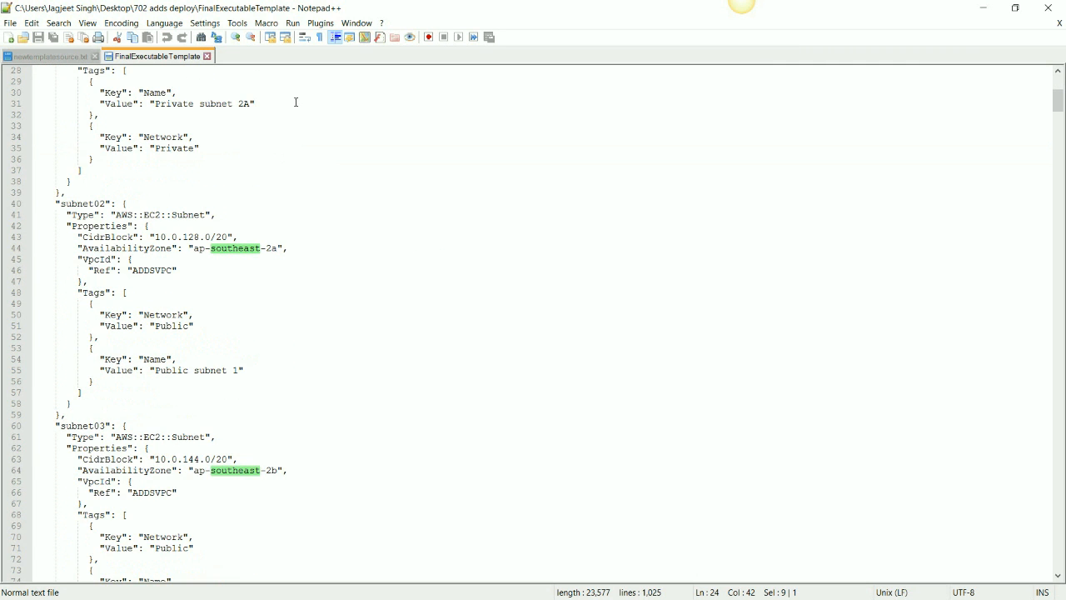
scroll(296, 102, down, 20)
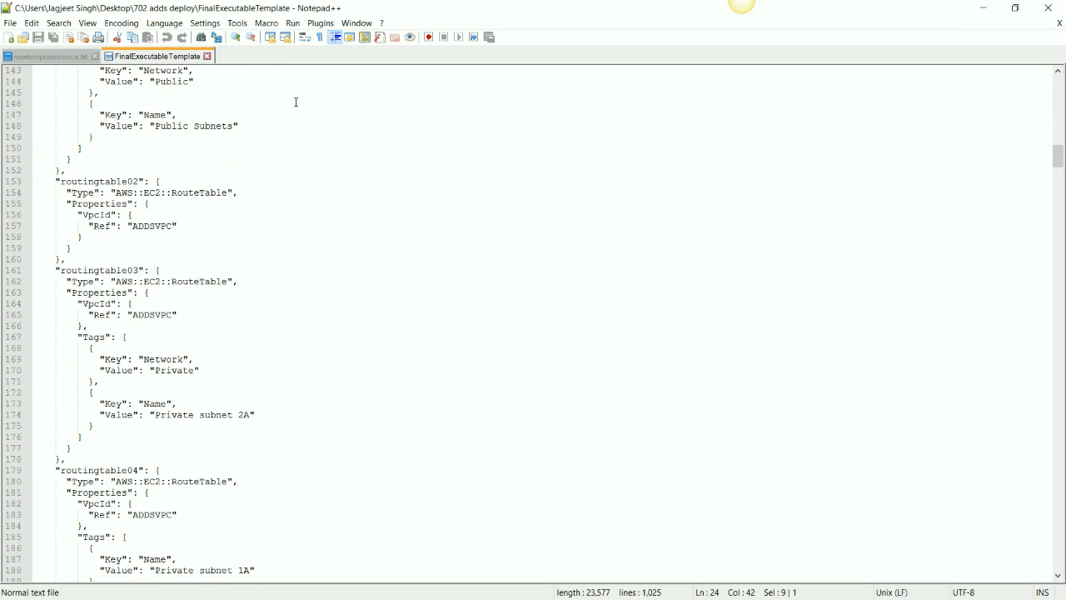
scroll(296, 102, down, 17)
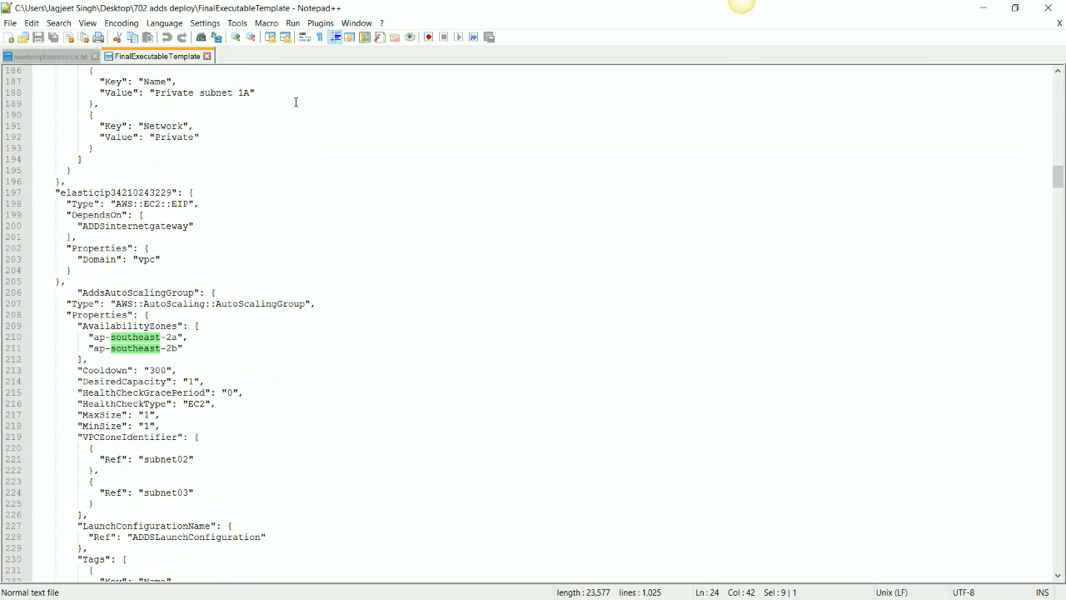
scroll(296, 102, down, 7)
click(295, 102)
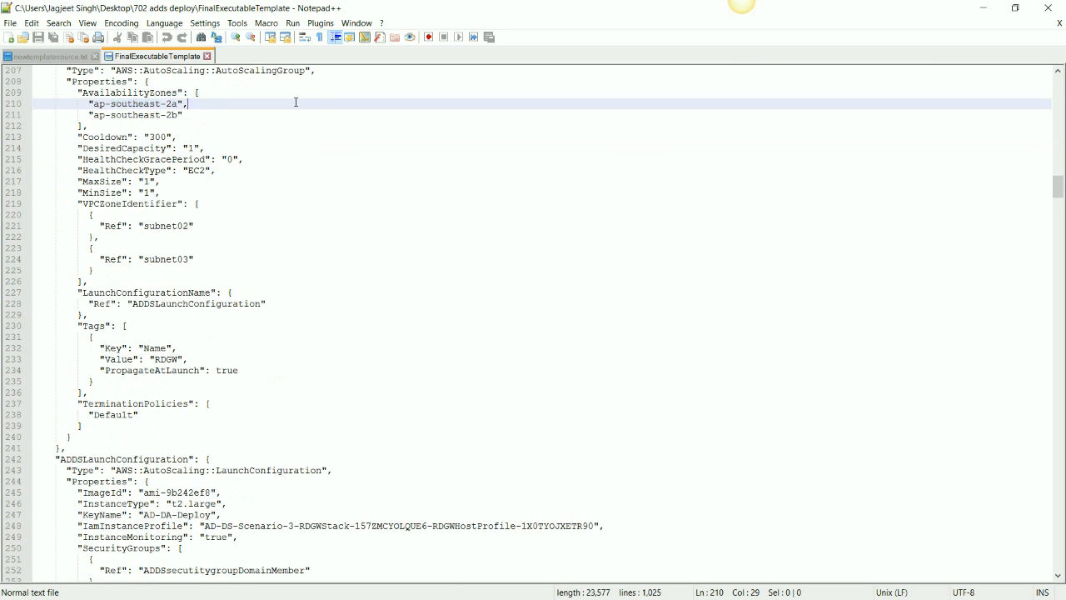
scroll(295, 102, down, 9)
scroll(296, 102, down, 2)
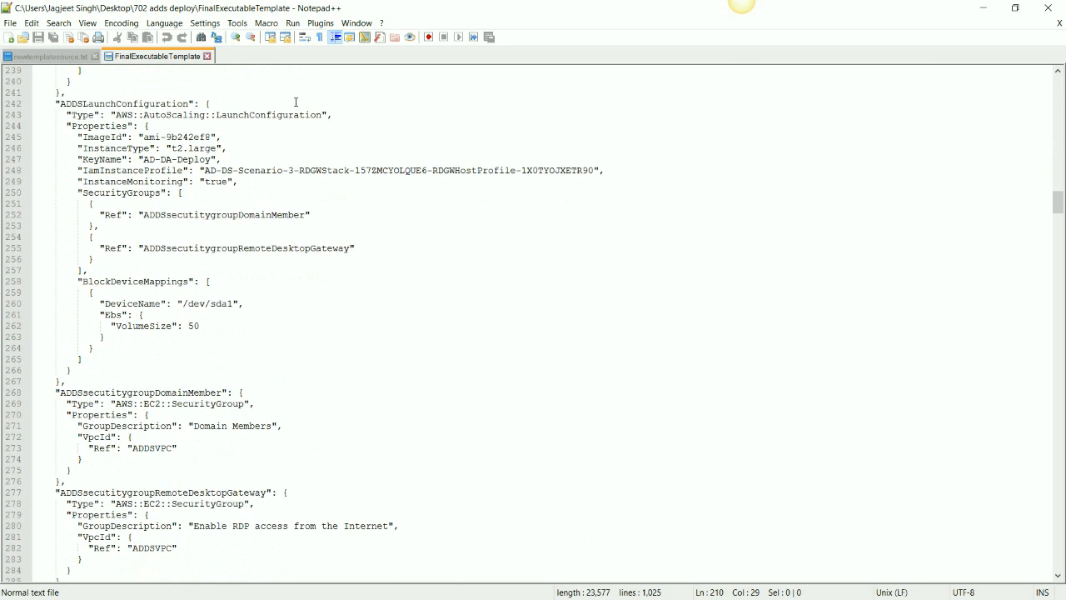
Compare the launch configuration's ImageId in FinalExecutableTemplate with the one in newtemplatesource.txt
click(213, 115)
key(shift+Right)
key(shift+Right)
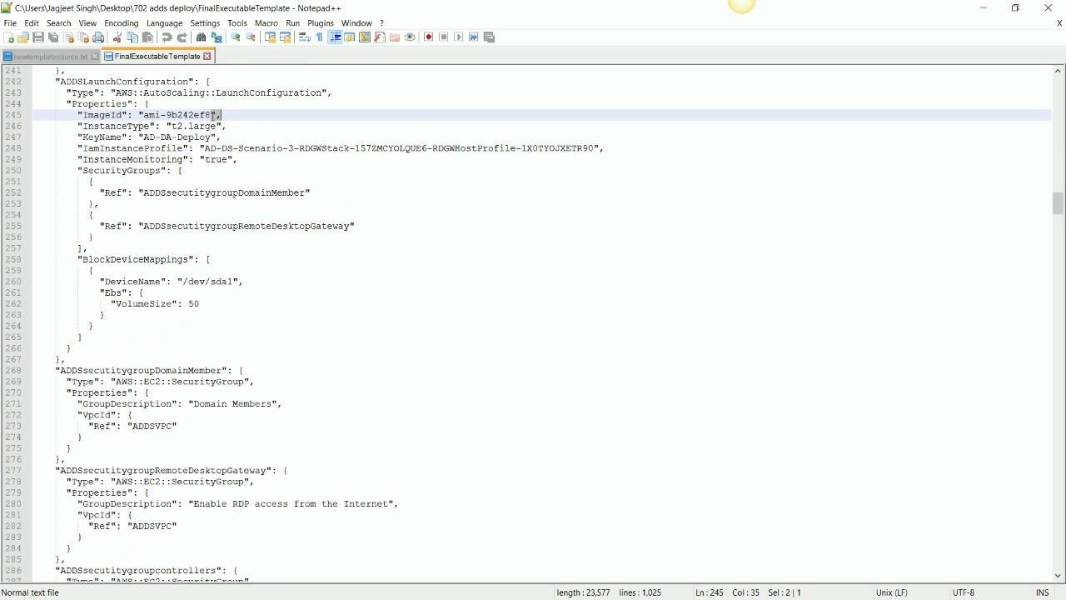
click(212, 115)
drag(212, 115, 143, 115)
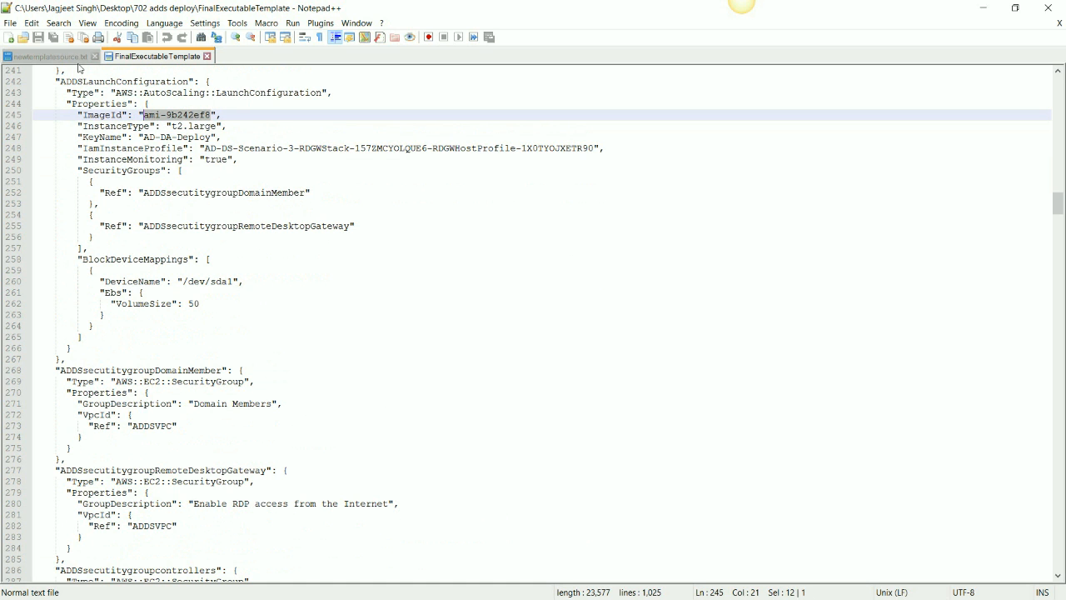
click(79, 57)
scroll(160, 333, down, 20)
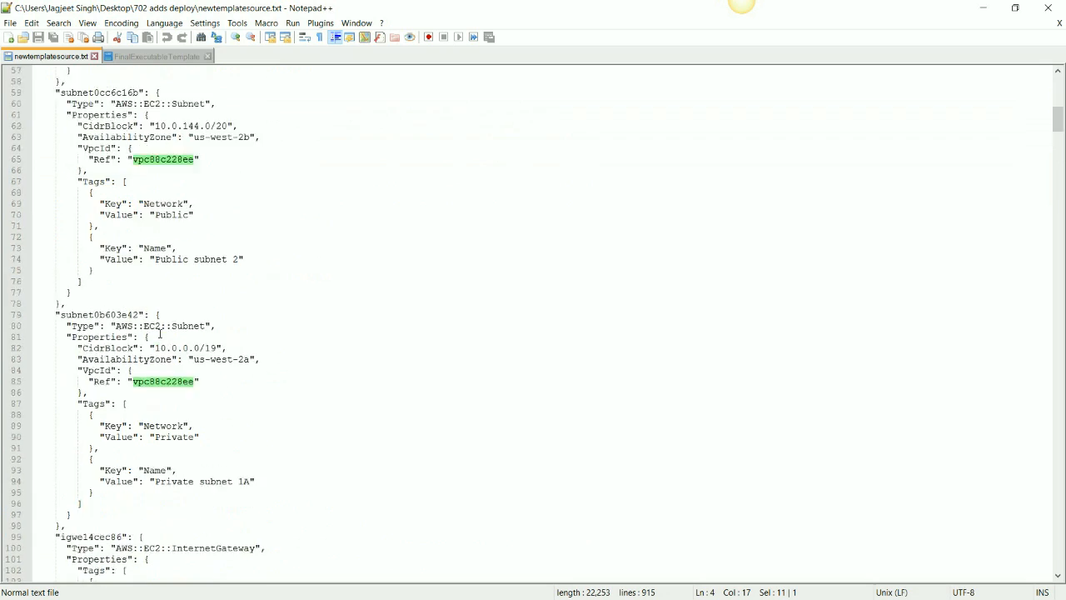
scroll(160, 334, down, 15)
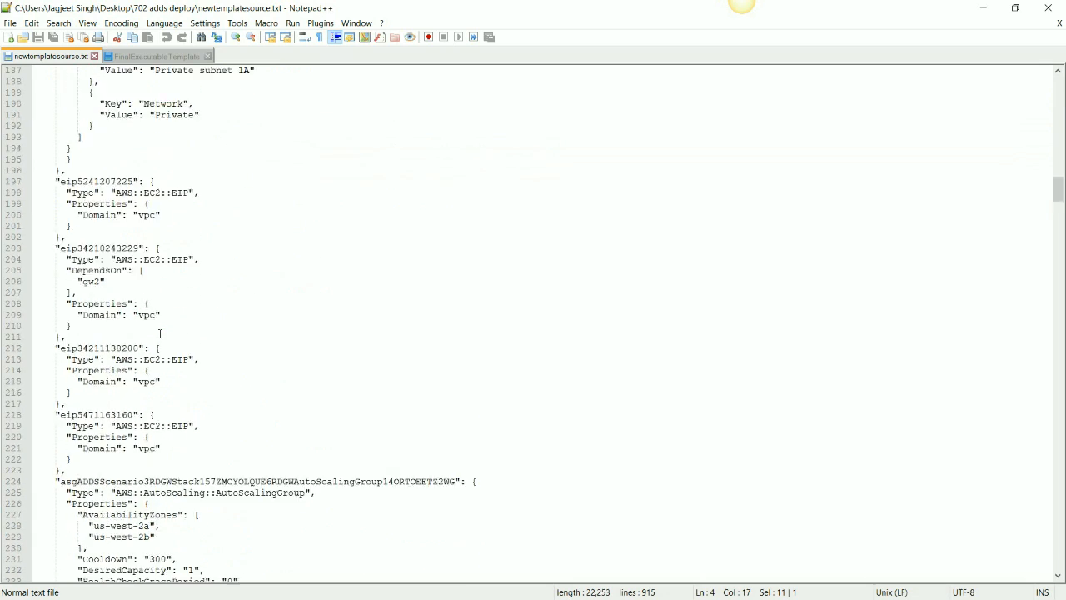
scroll(160, 333, down, 7)
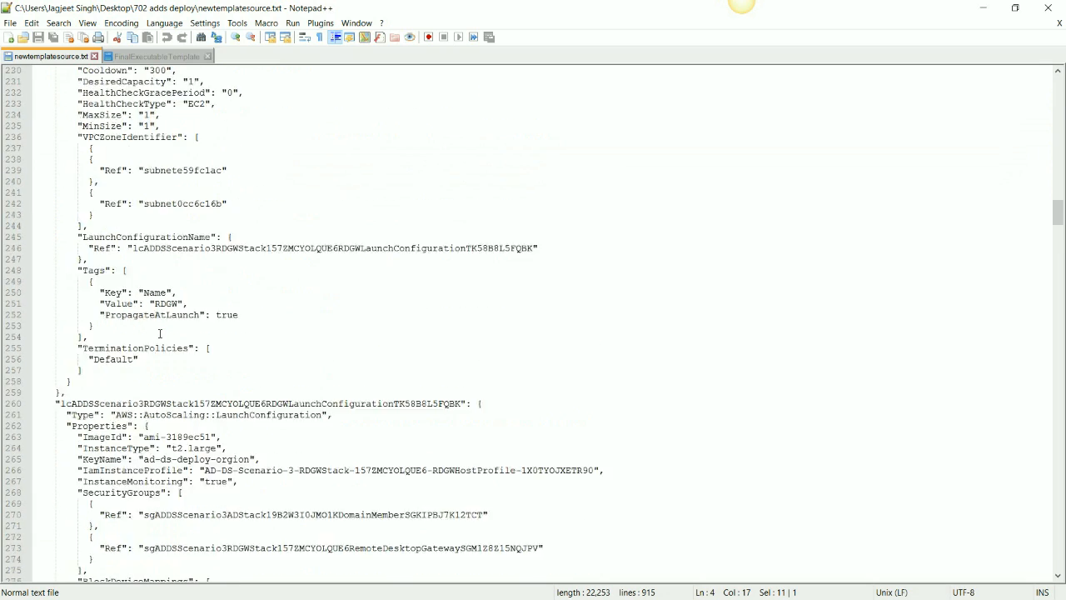
scroll(160, 333, down, 2)
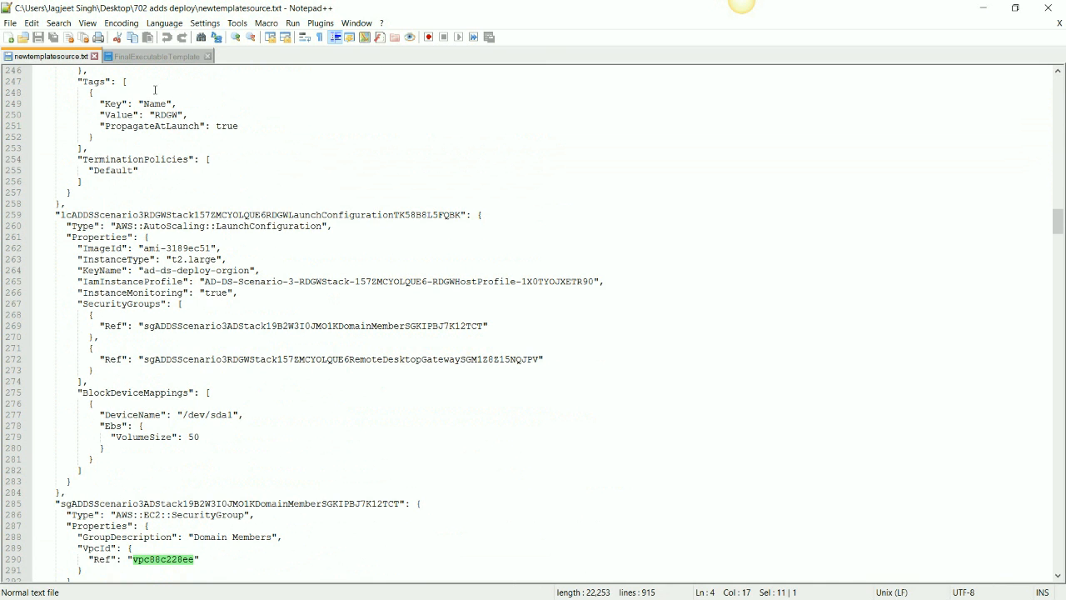
click(166, 57)
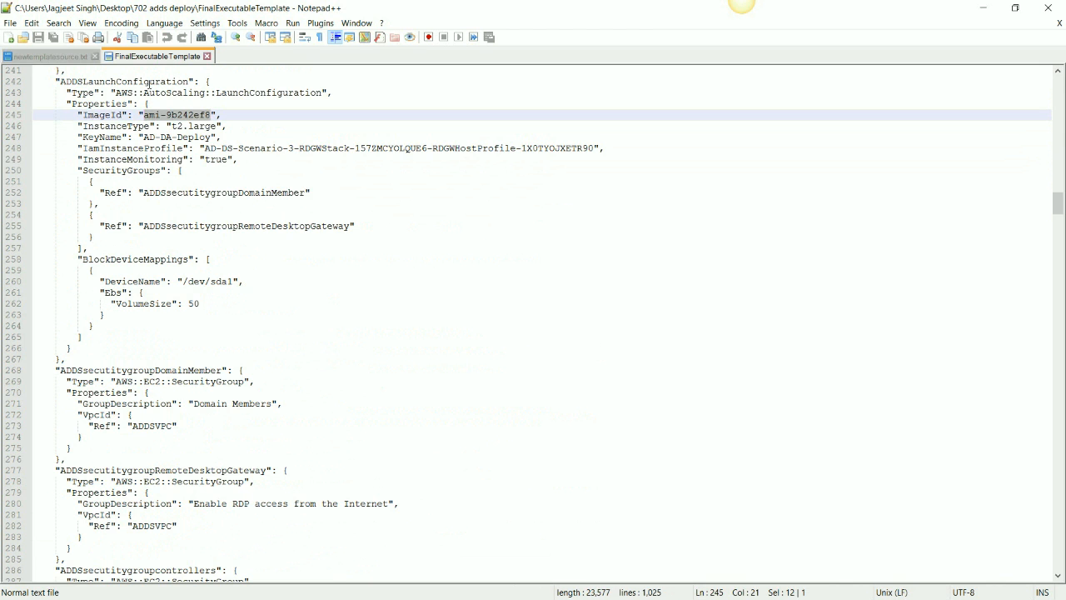
Compare the launch configuration's KeyName in newtemplatesource.txt with the one in FinalExecutableTemplate
click(60, 60)
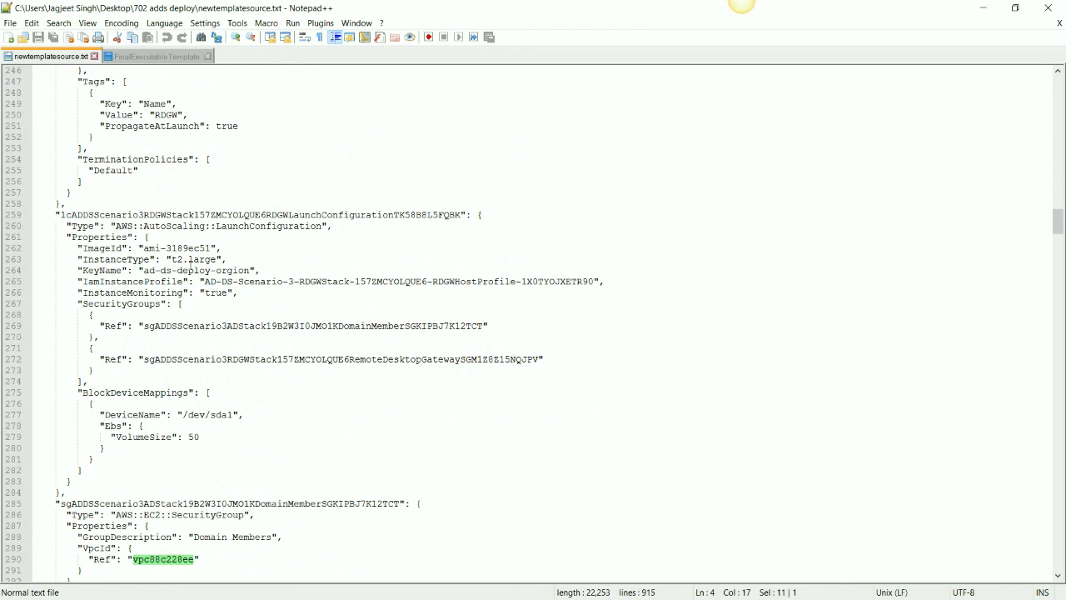
double_click(191, 271)
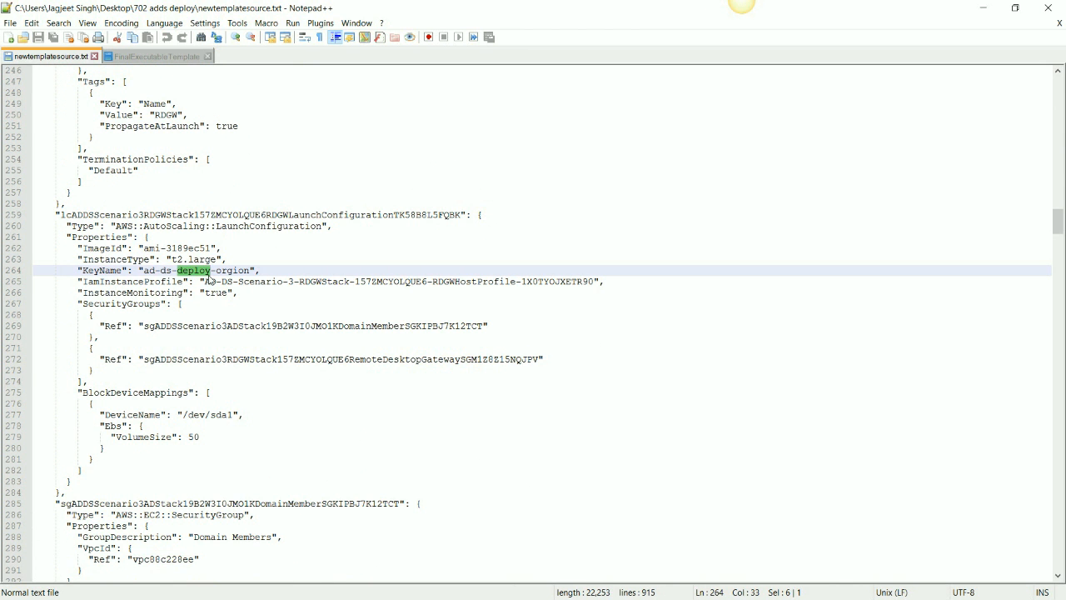
click(122, 60)
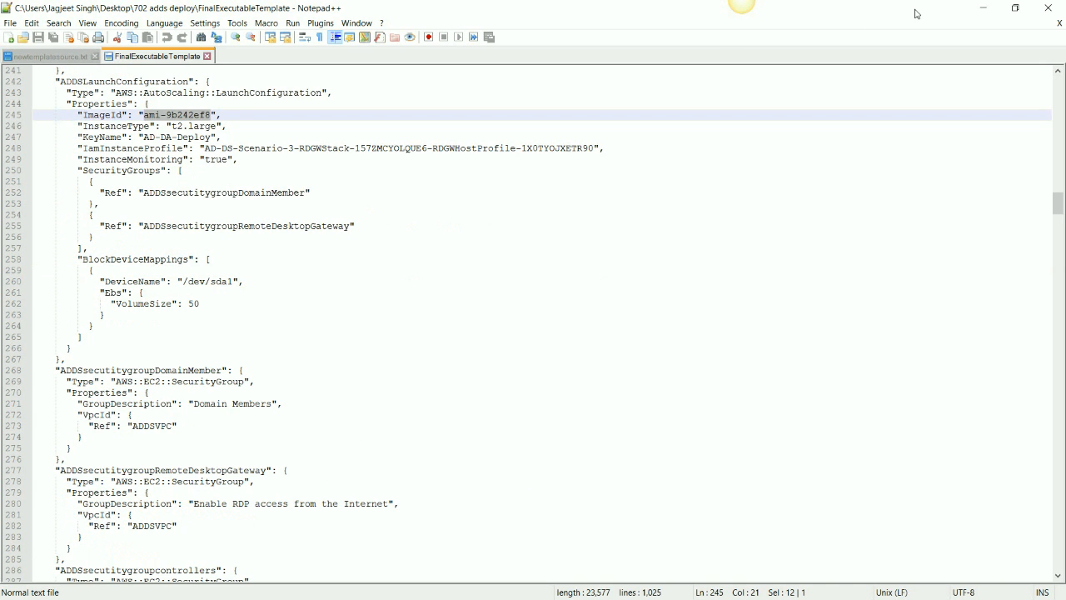
Switch to the AWS console in Chrome and open CloudFormation in the Asia Pacific (Sydney) region
click(983, 9)
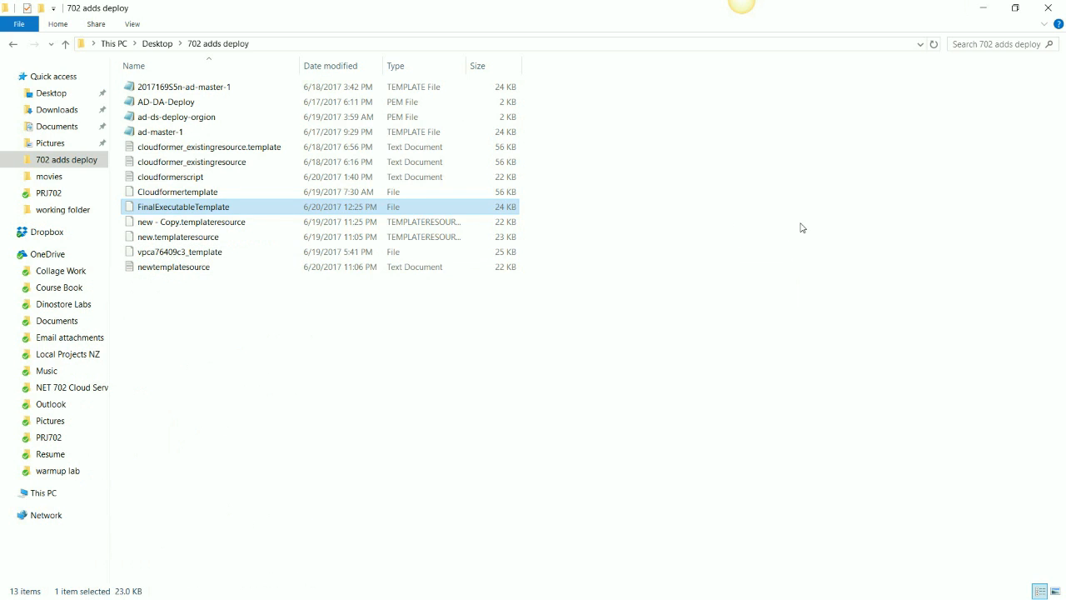
click(987, 6)
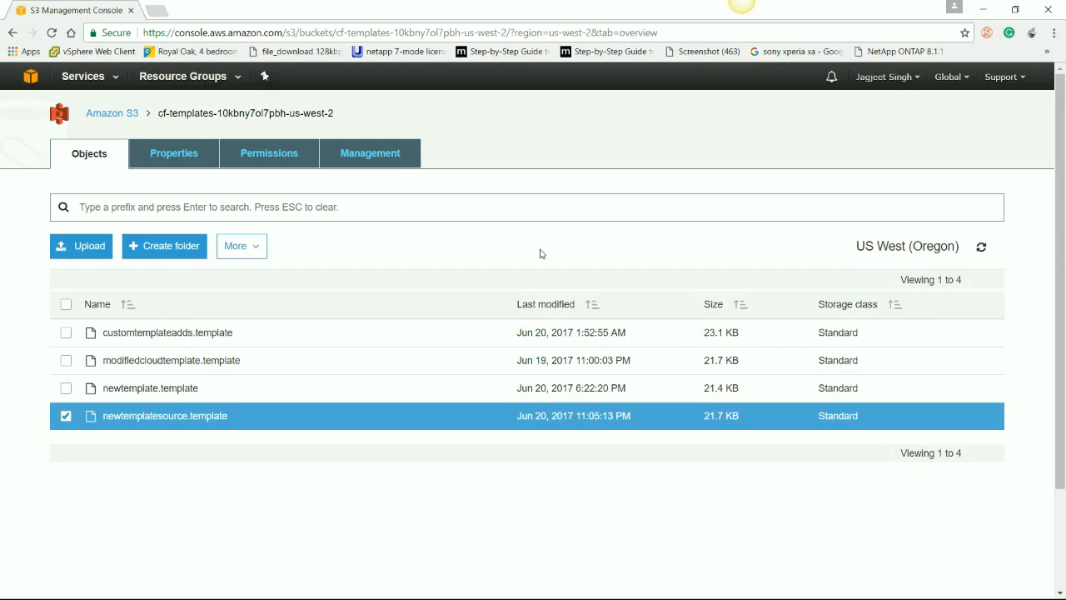
click(166, 588)
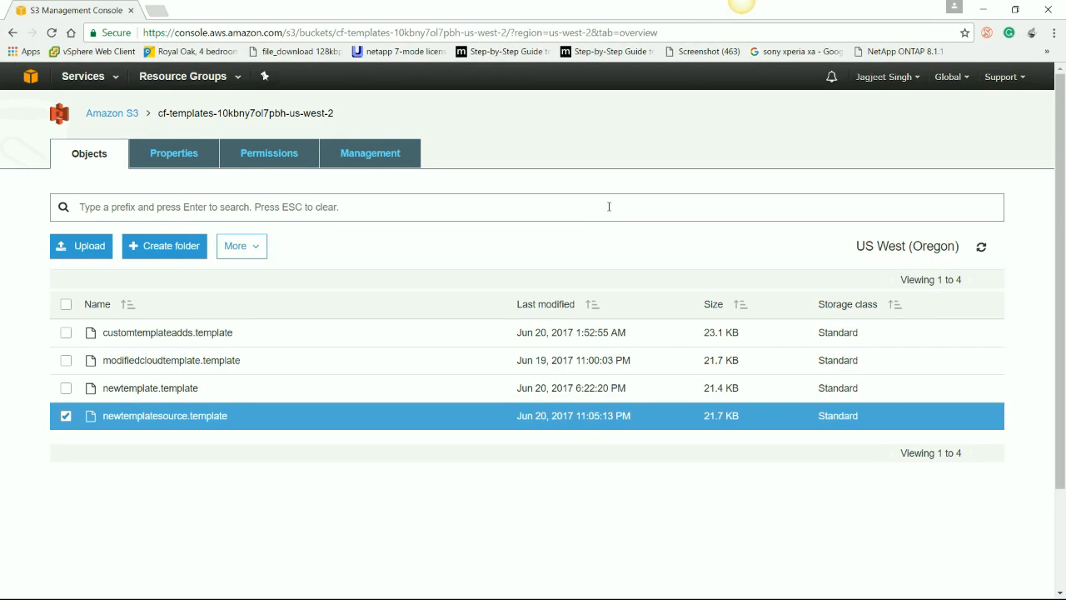
click(914, 80)
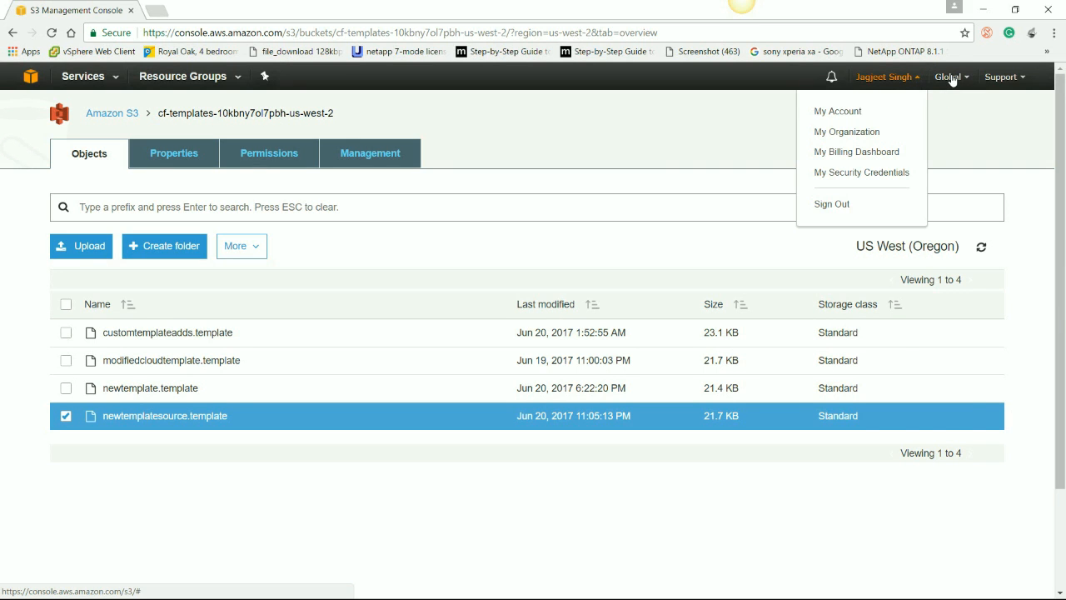
click(951, 76)
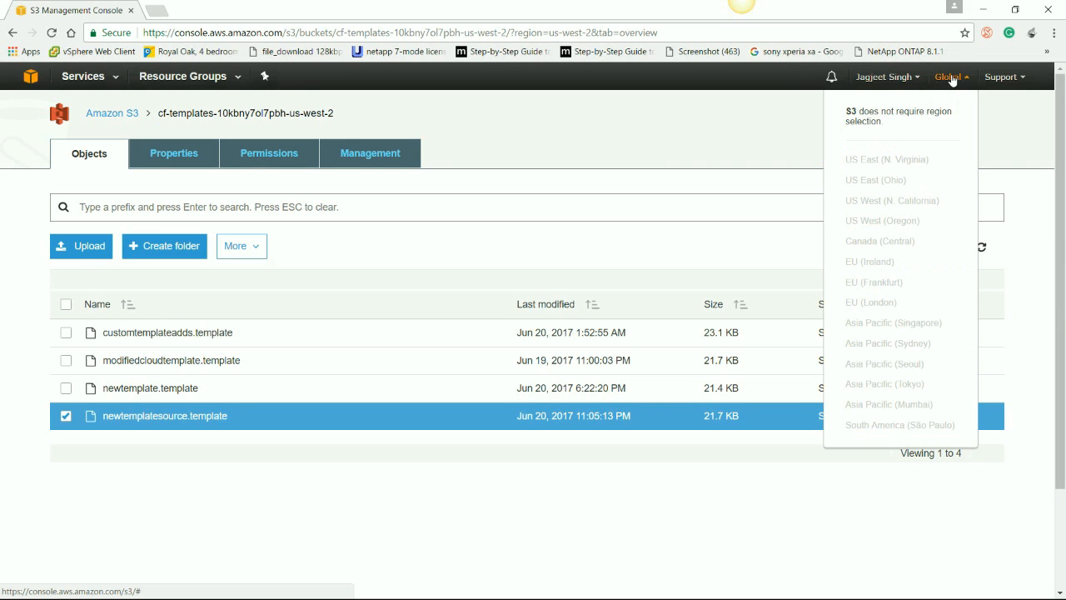
click(86, 87)
click(70, 170)
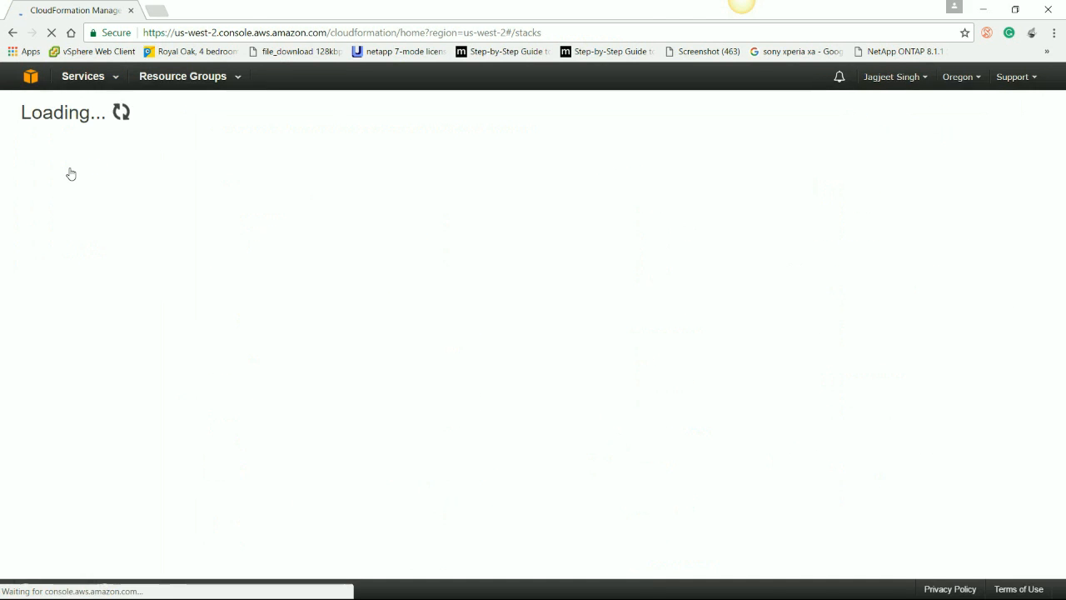
click(969, 77)
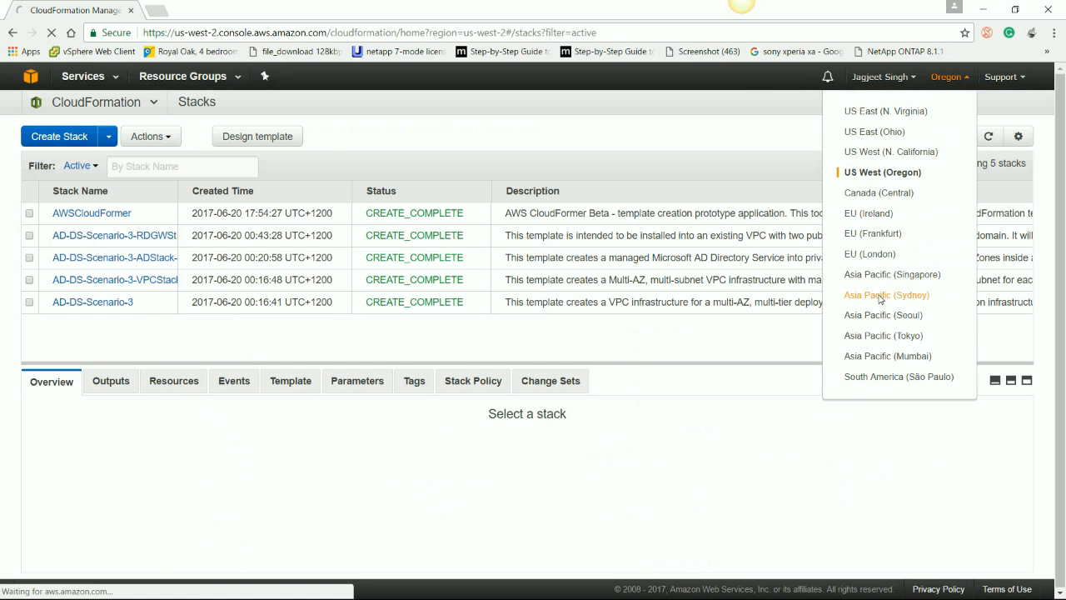
click(883, 295)
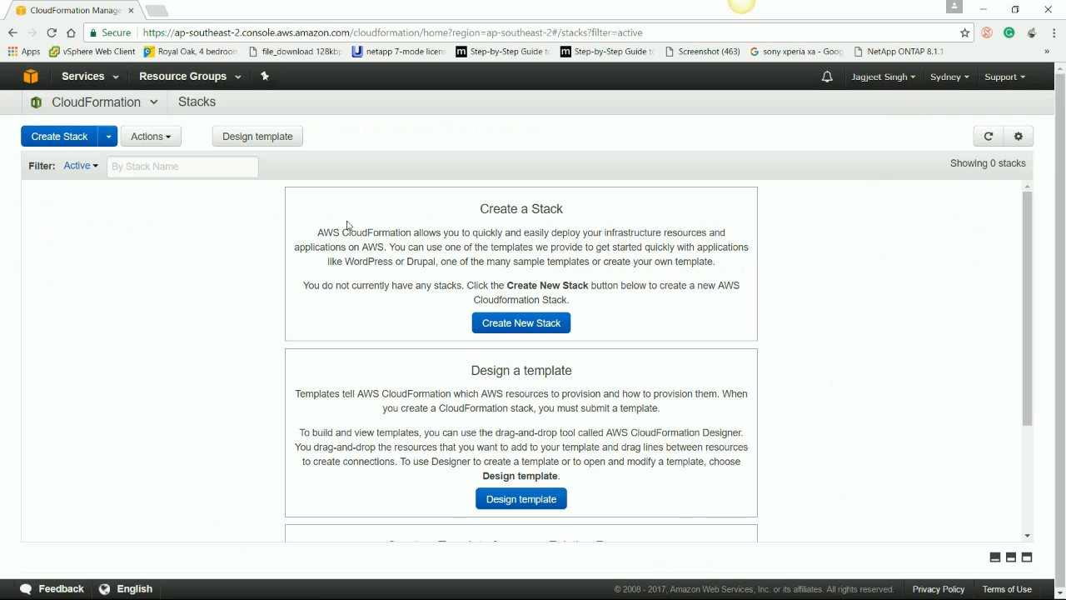
Start a new CloudFormation stack and upload FinalExecutableTemplate from the 702 adds deploy folder as its template
click(500, 326)
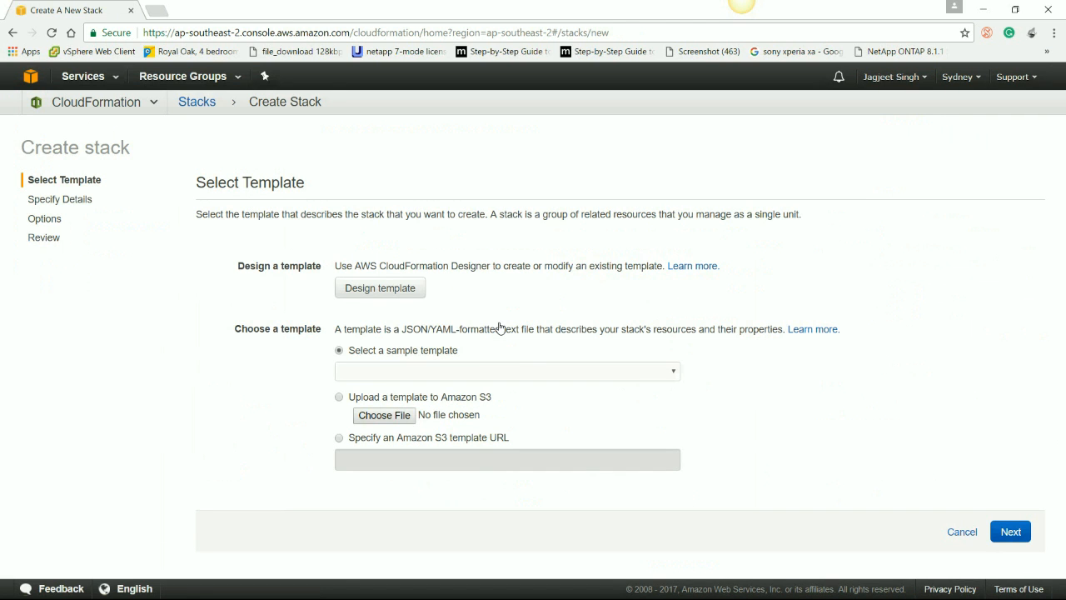
click(400, 415)
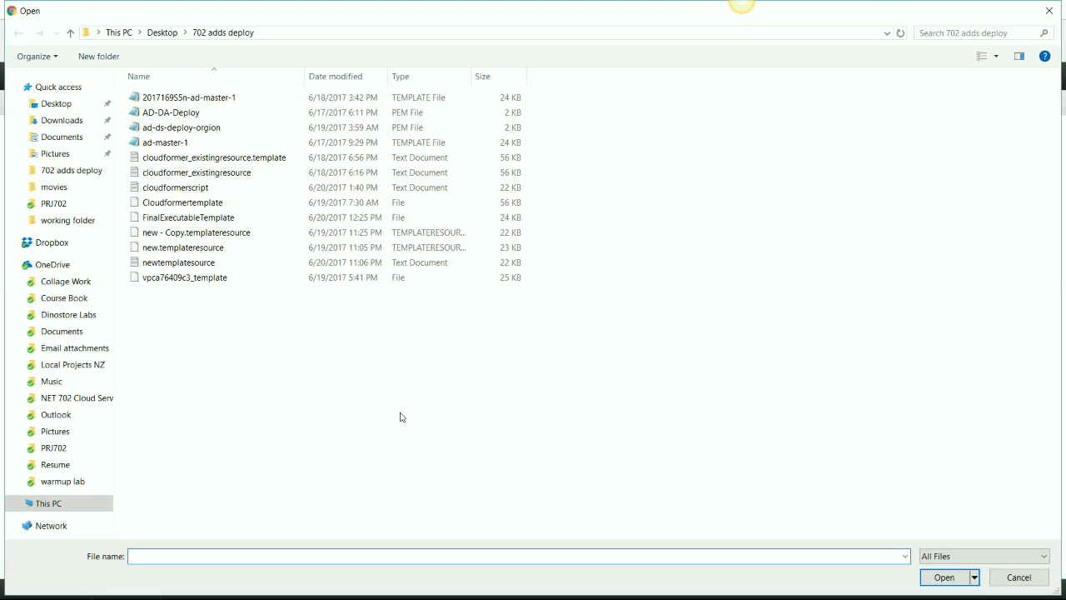
double_click(265, 218)
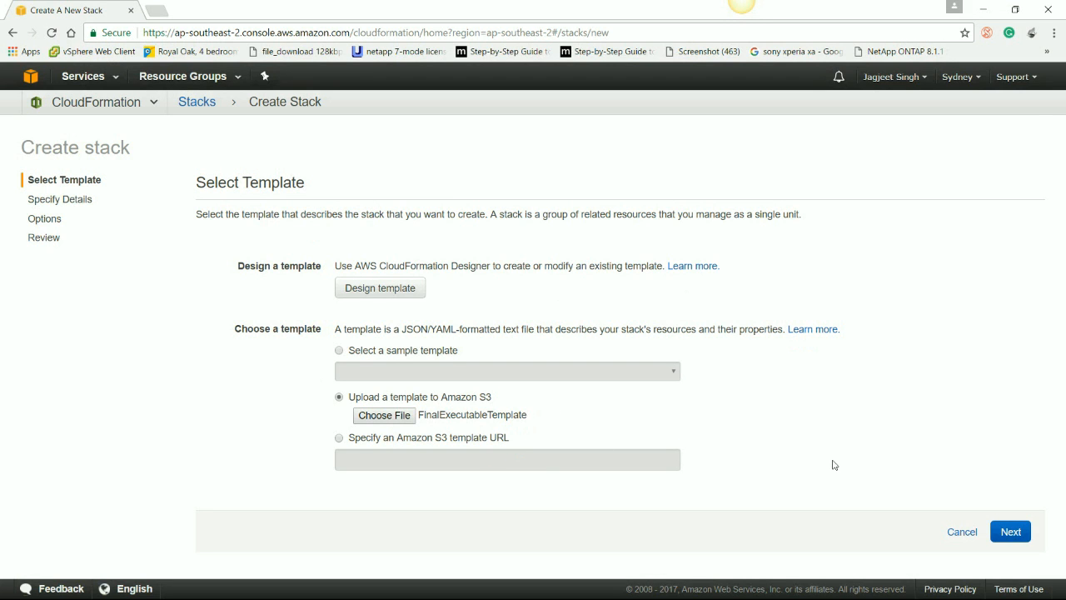
click(1011, 532)
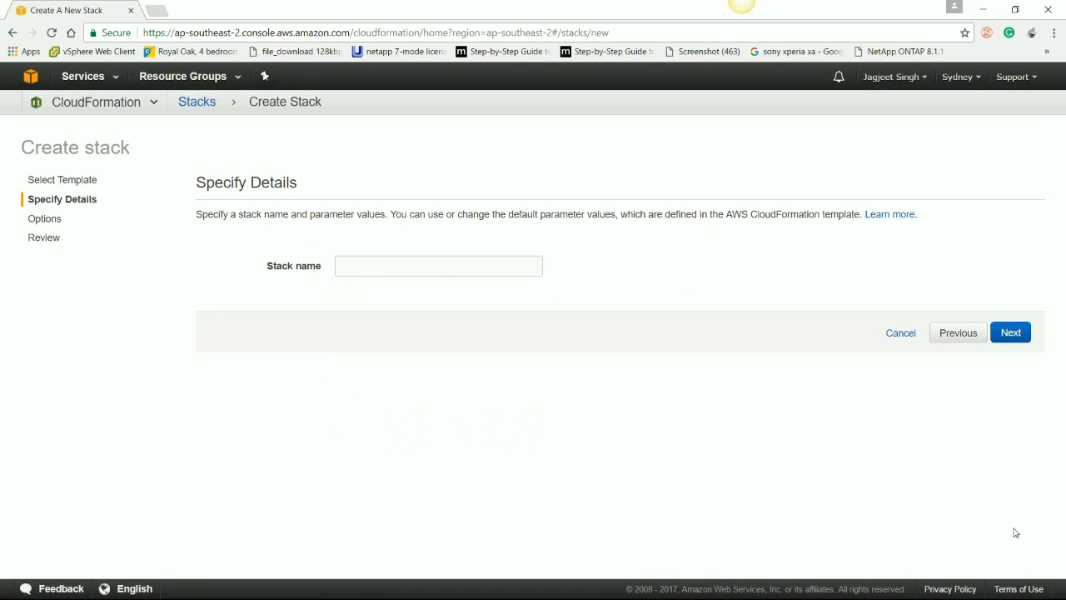
Name the stack with the suggested first-name-prefixed AD-DS-Scenario-3 entry and create it with the default options
click(464, 267)
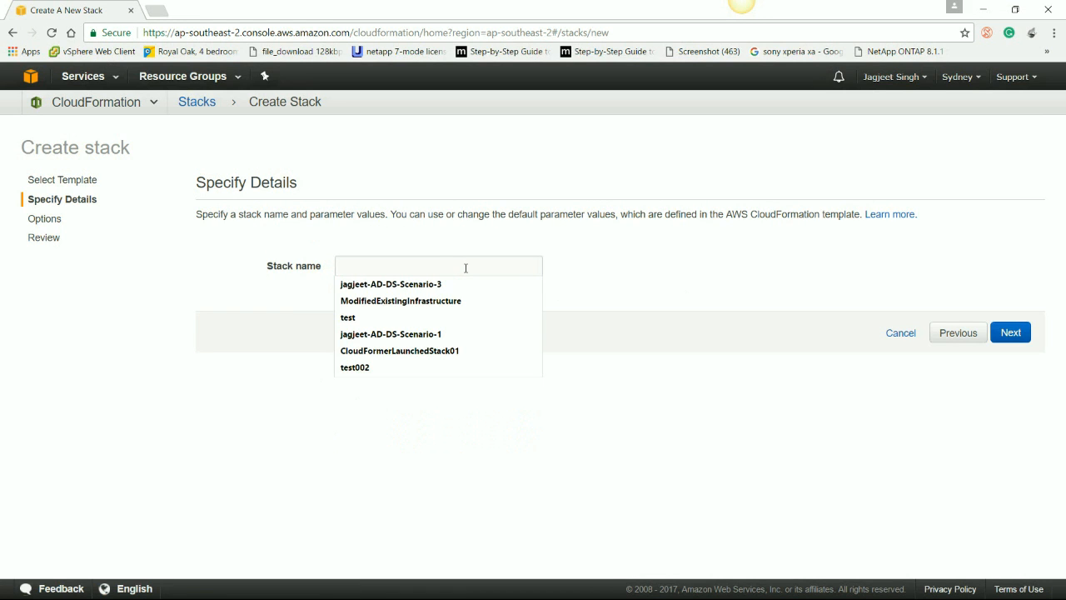
click(464, 284)
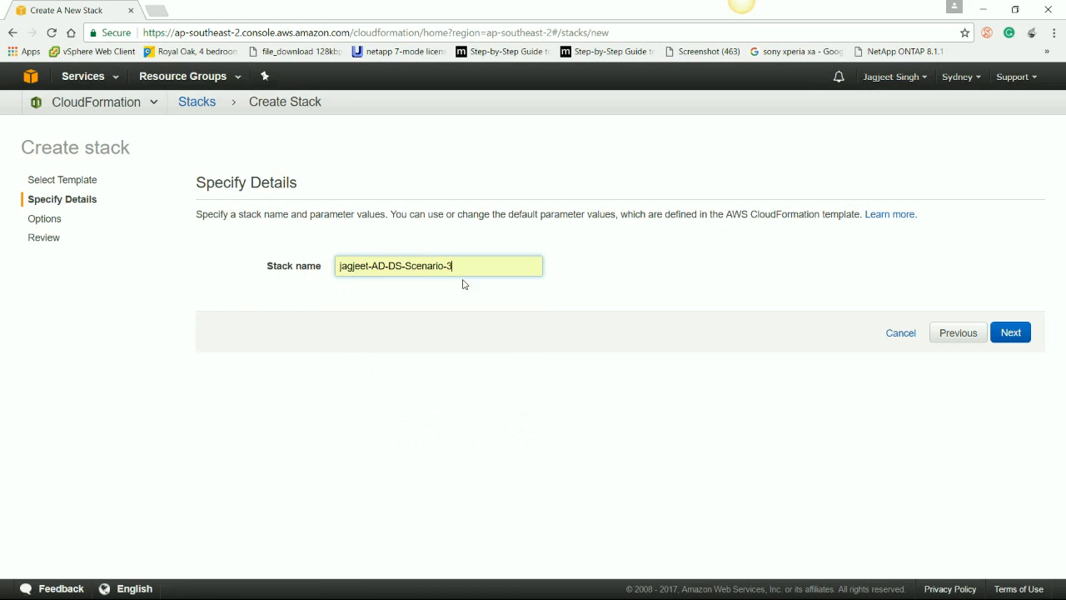
click(1028, 335)
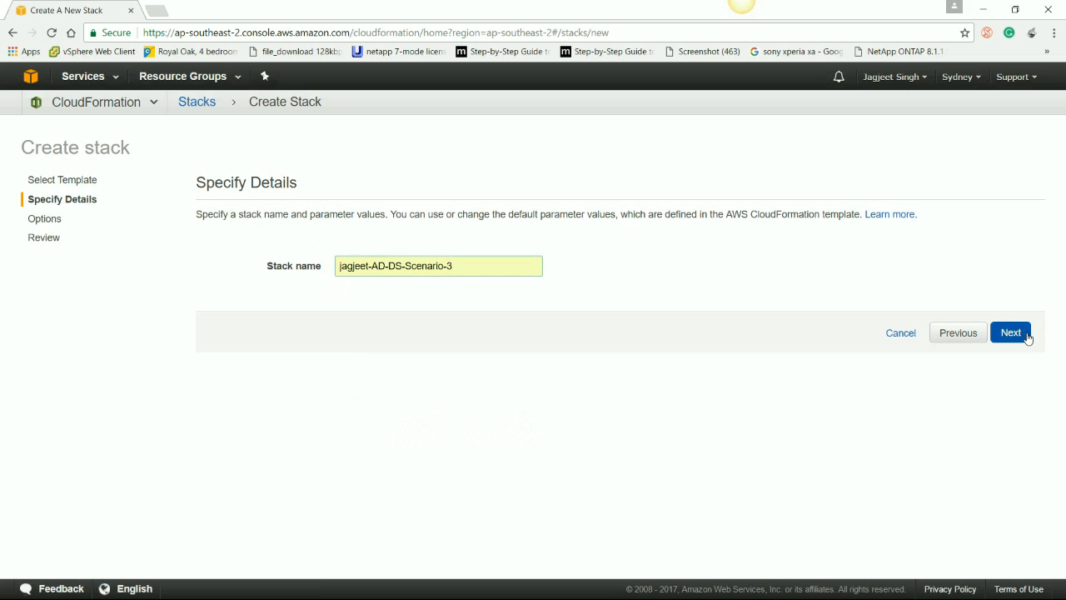
scroll(958, 419, down, 1)
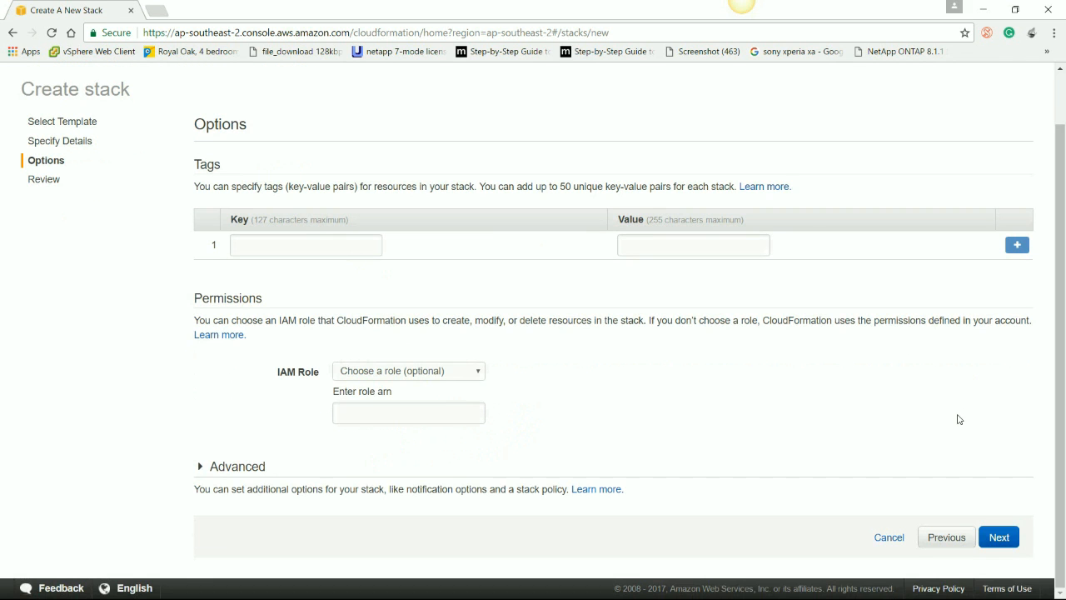
click(1002, 539)
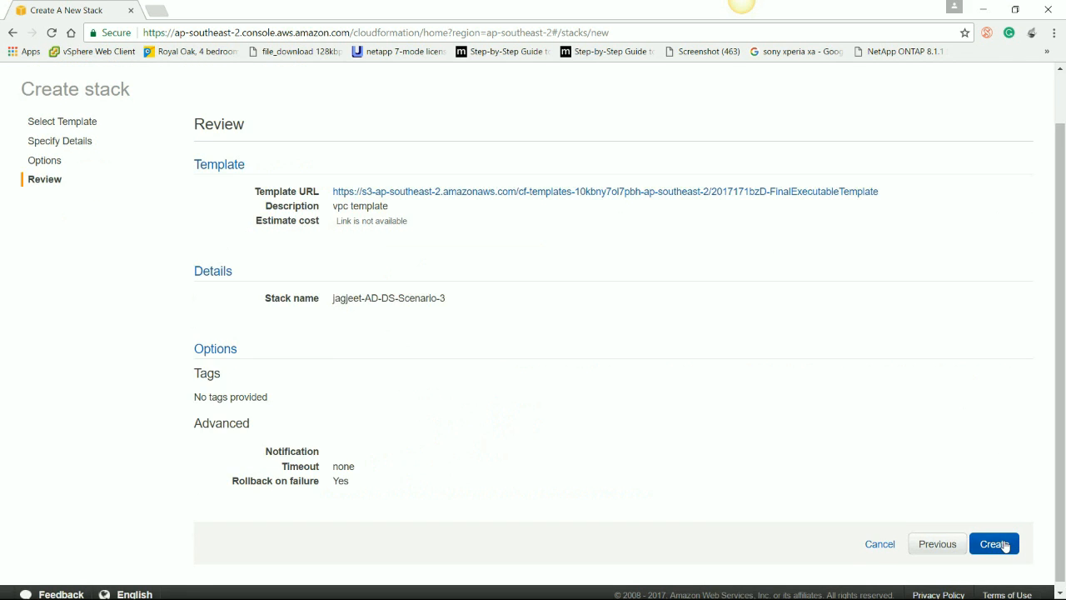
click(995, 544)
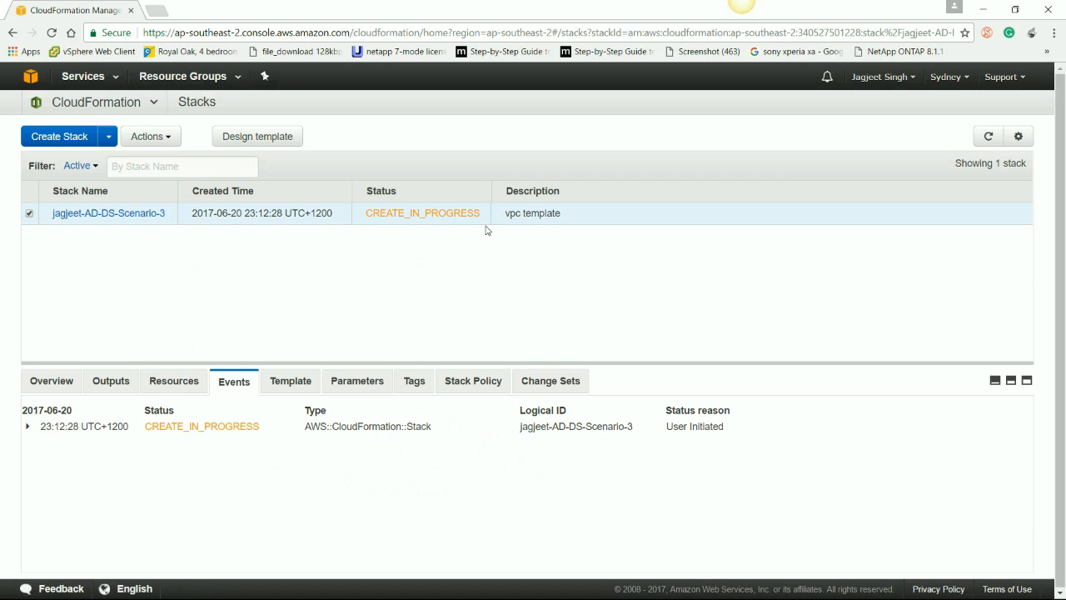
Check which resources of the new stack are being created and refresh the stack information
click(178, 383)
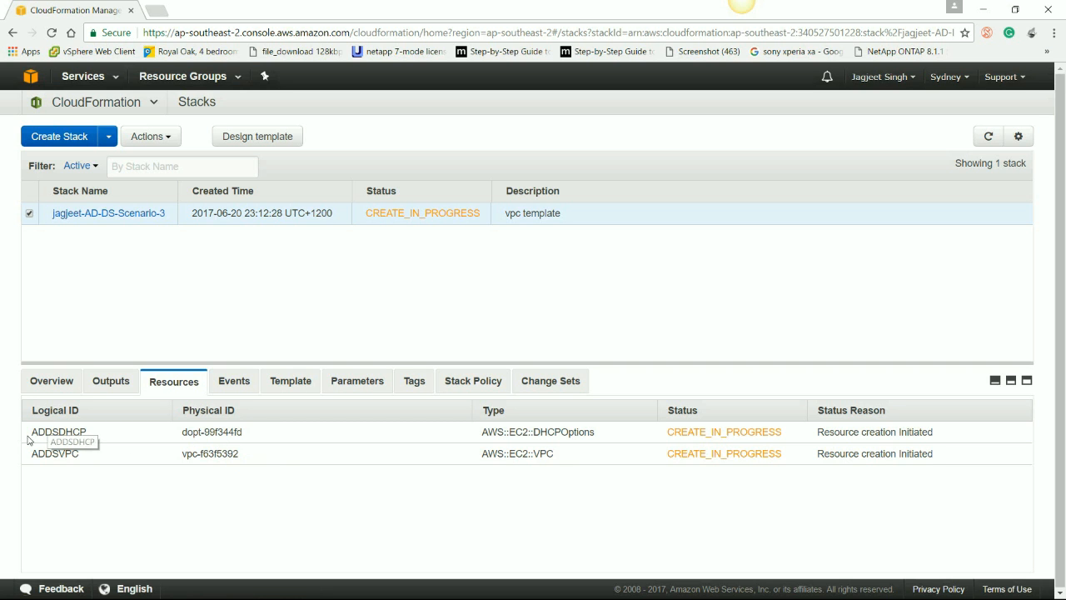
drag(29, 433, 89, 439)
click(988, 136)
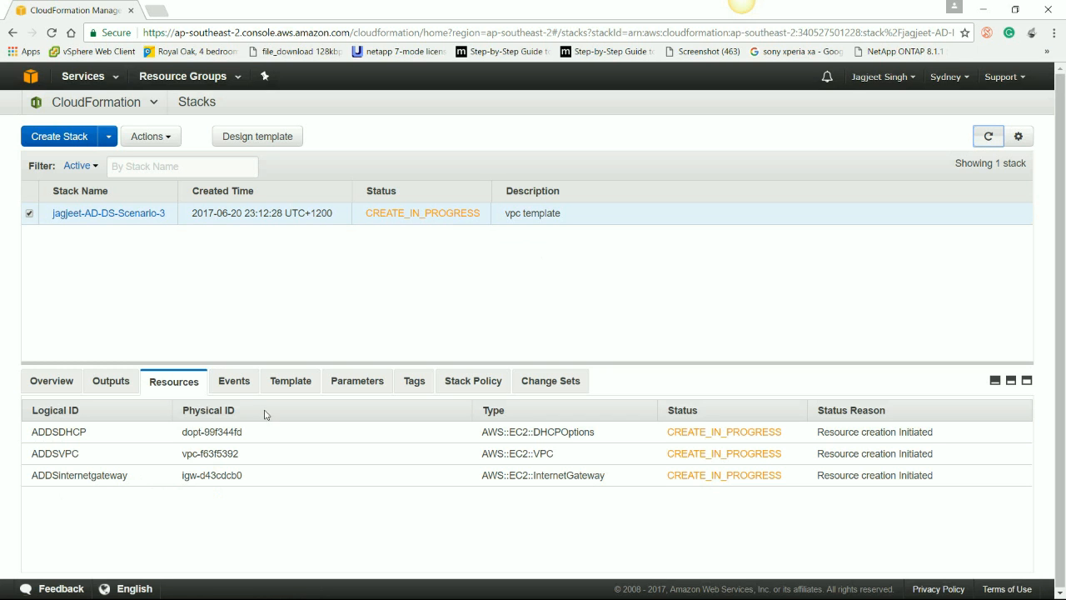
Review the new stack's creation events down to the earliest loaded entries and refresh them
click(241, 384)
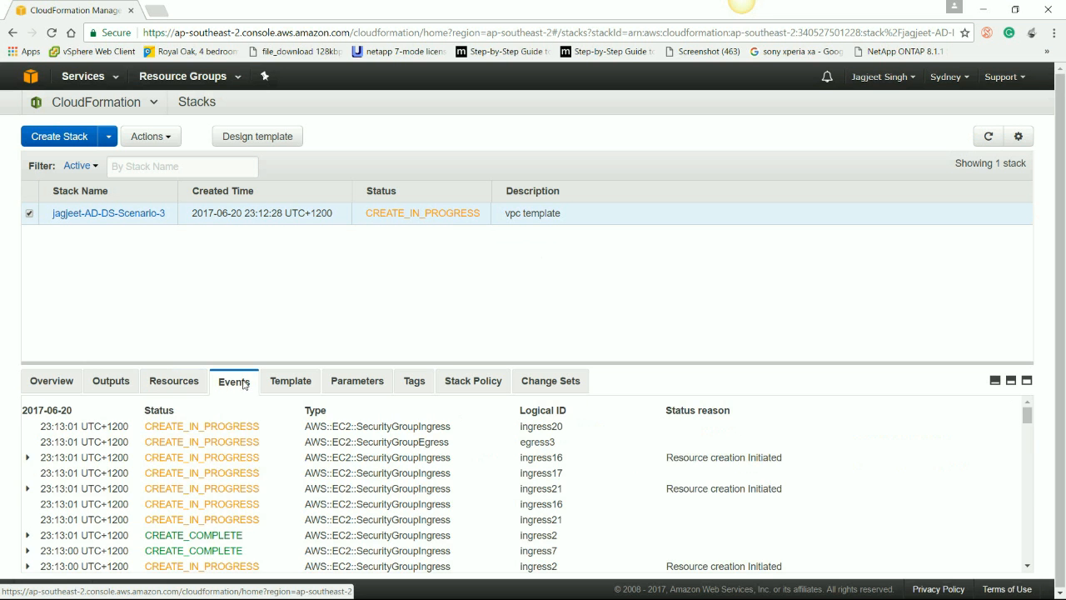
scroll(274, 481, down, 5)
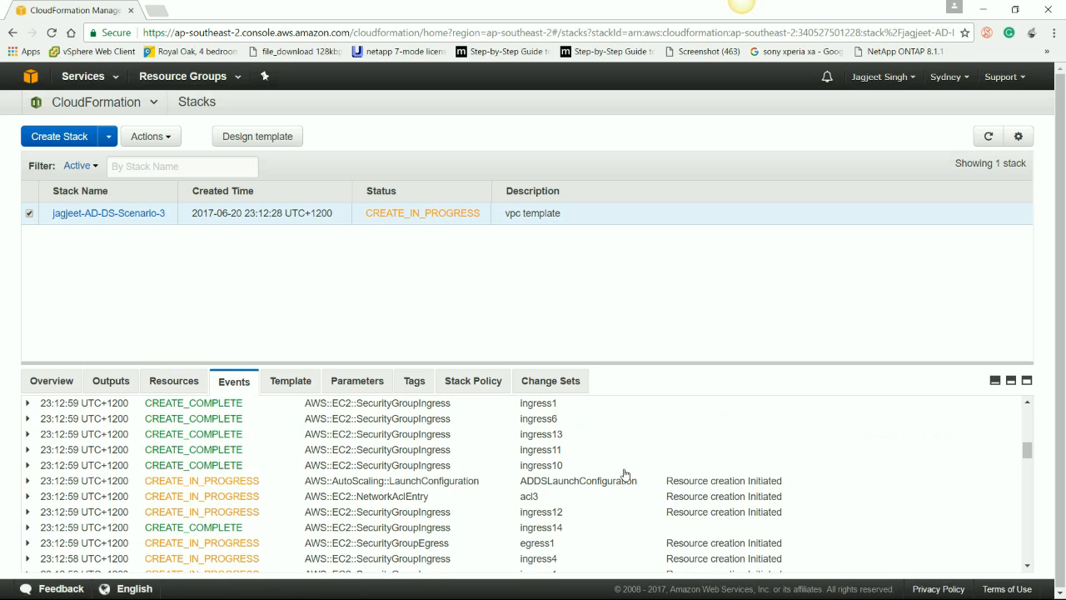
scroll(781, 464, down, 10)
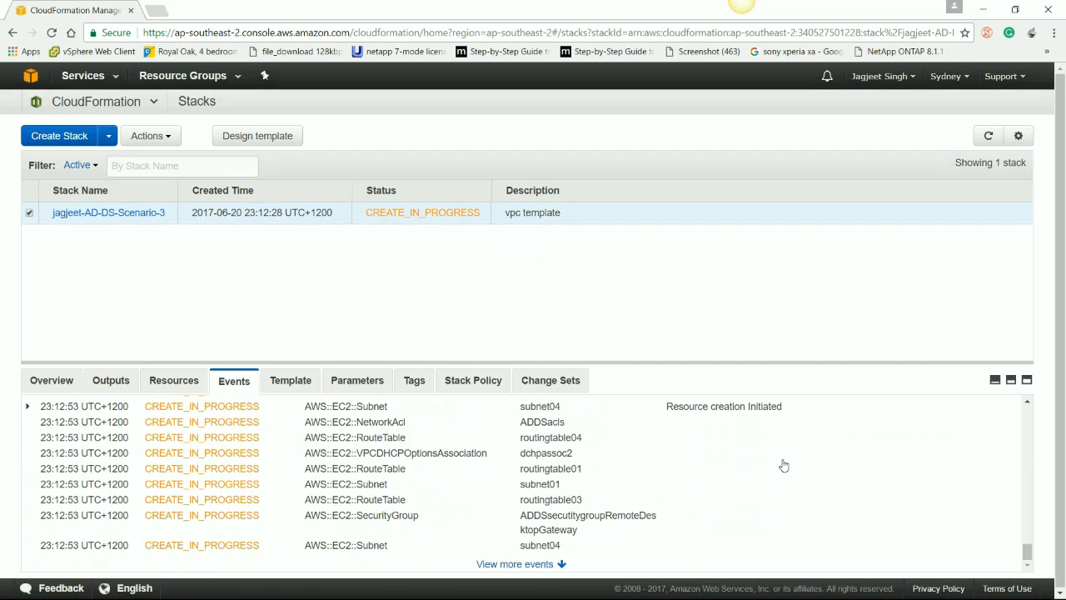
click(984, 143)
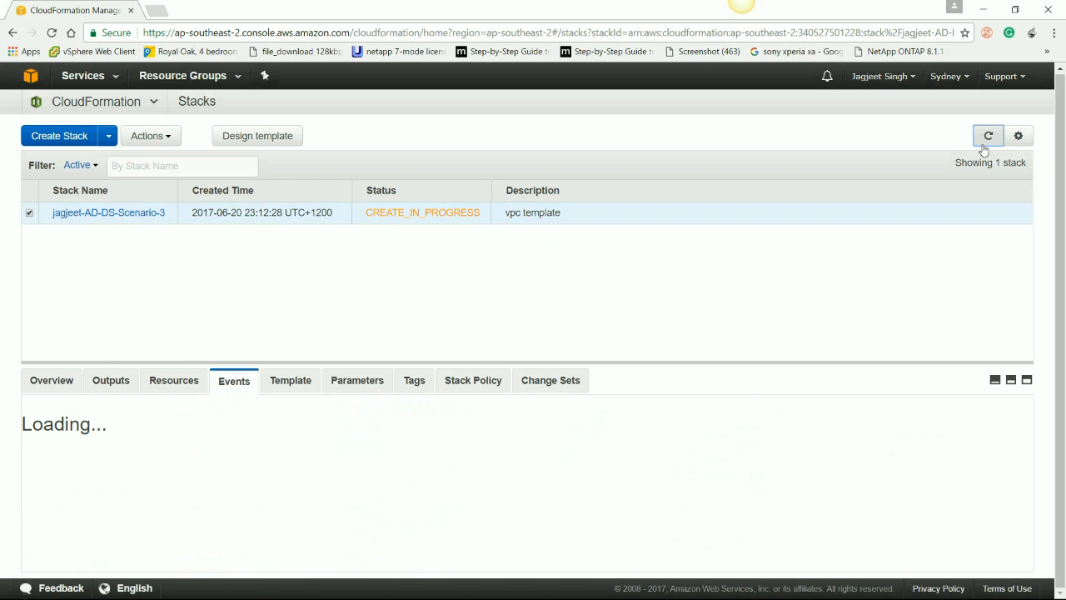
Check the creation status of the stack's security group ingress resources
click(174, 381)
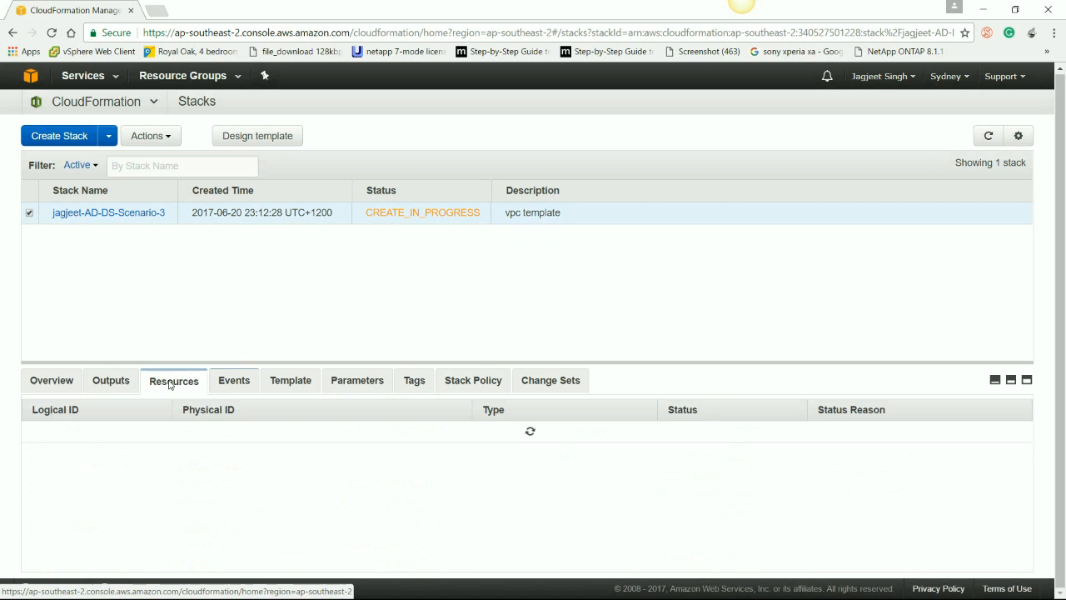
scroll(231, 470, down, 1)
scroll(232, 470, down, 8)
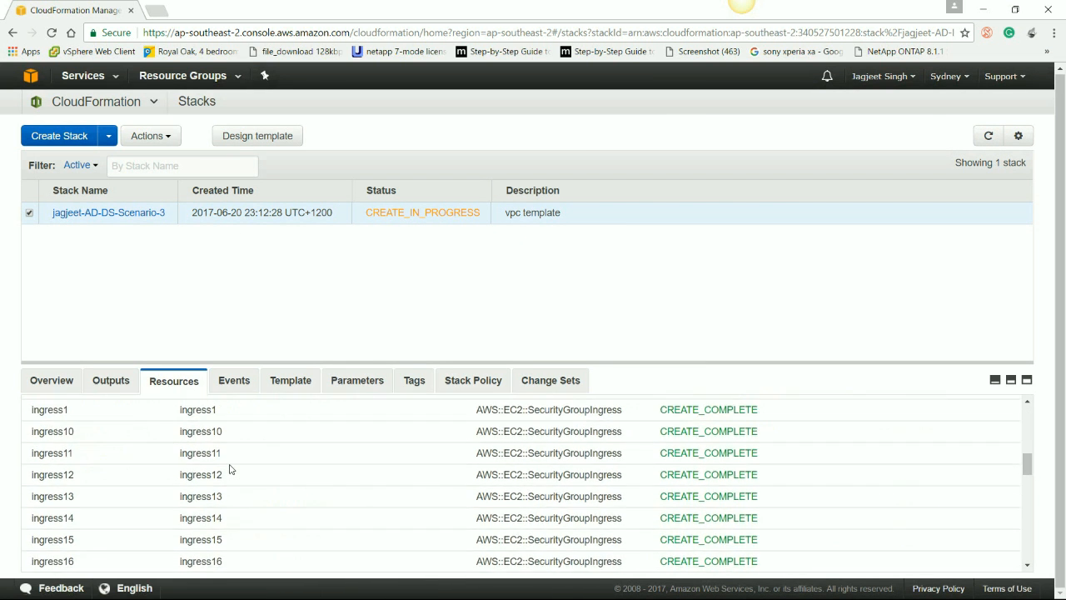
click(248, 382)
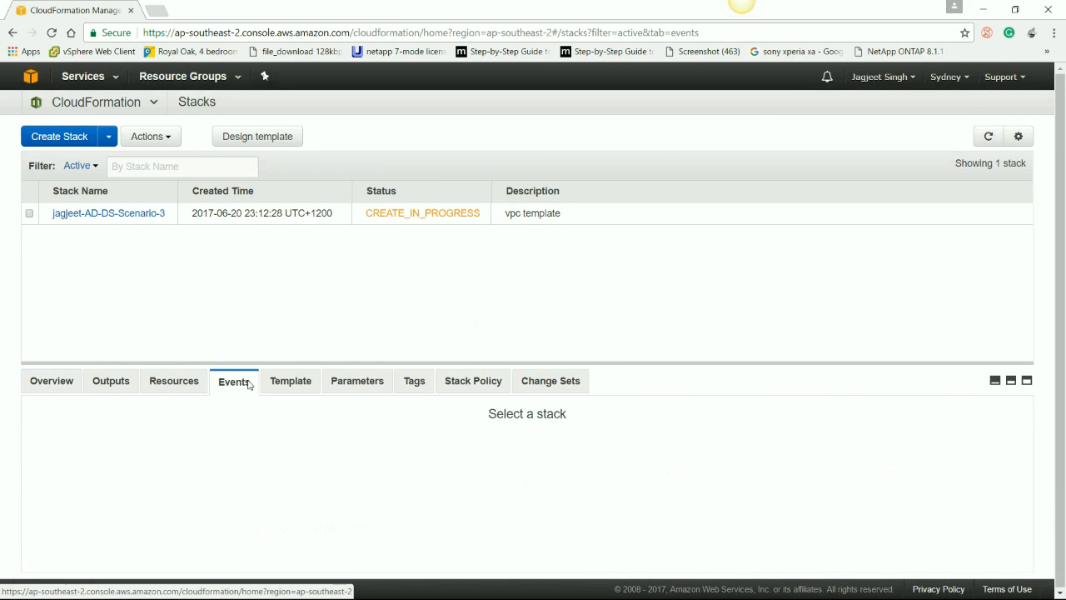
click(185, 386)
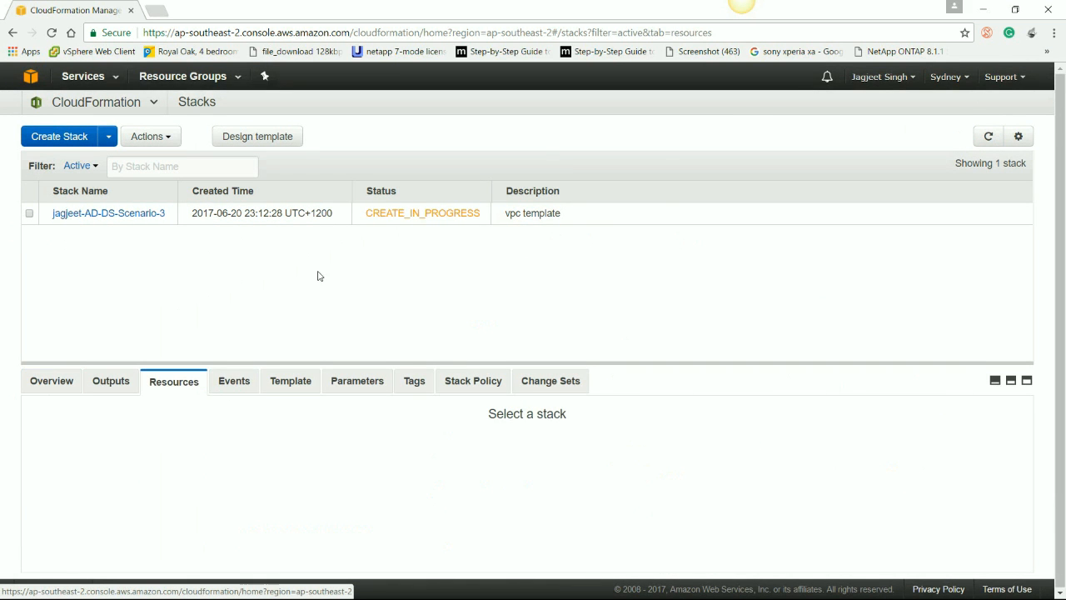
Reselect the stack, examine its resource list down to the subnet route associations, and refresh its creation status
click(379, 213)
drag(379, 213, 354, 464)
scroll(359, 467, down, 1)
scroll(357, 465, down, 5)
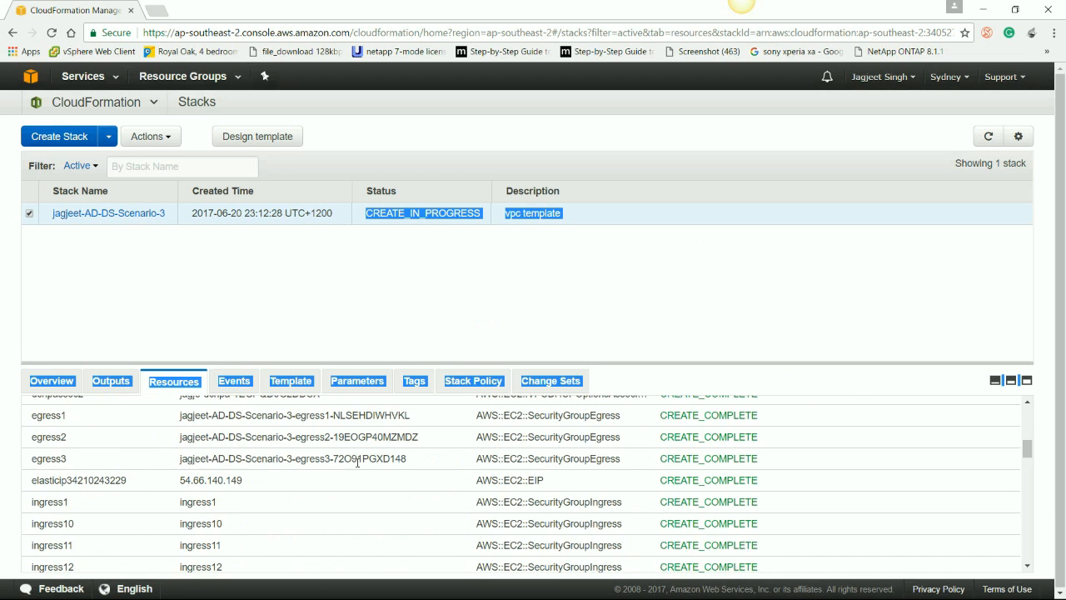
scroll(357, 464, down, 3)
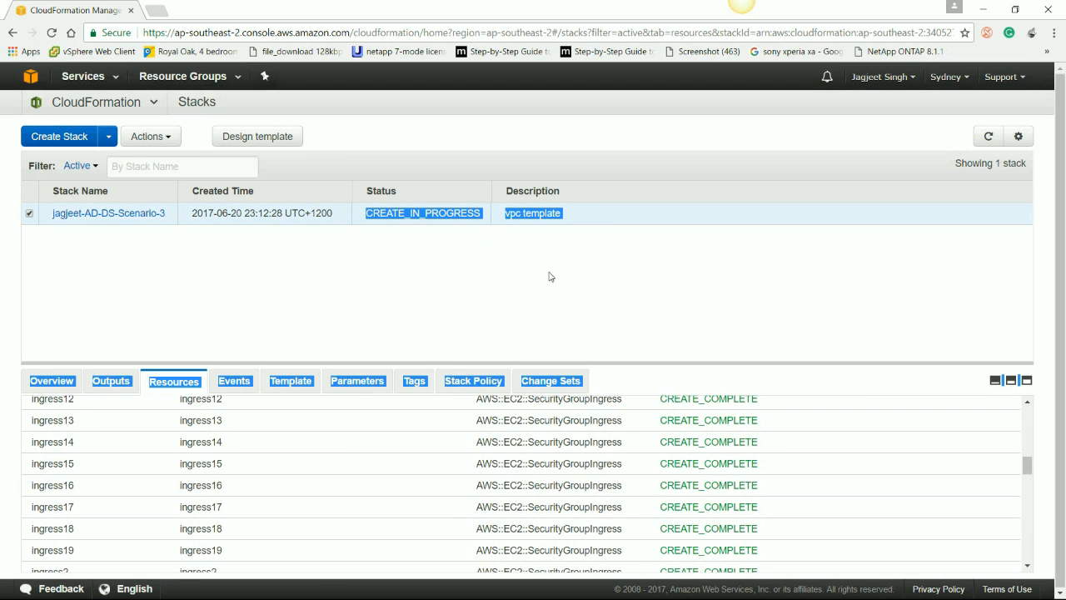
scroll(384, 502, down, 4)
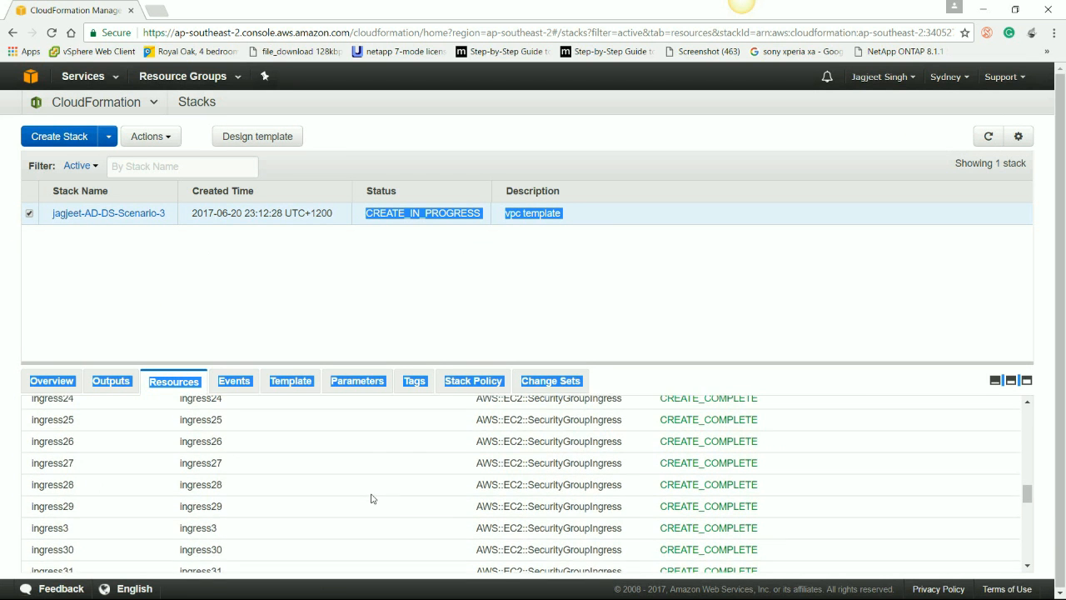
scroll(373, 498, up, 2)
scroll(373, 498, down, 3)
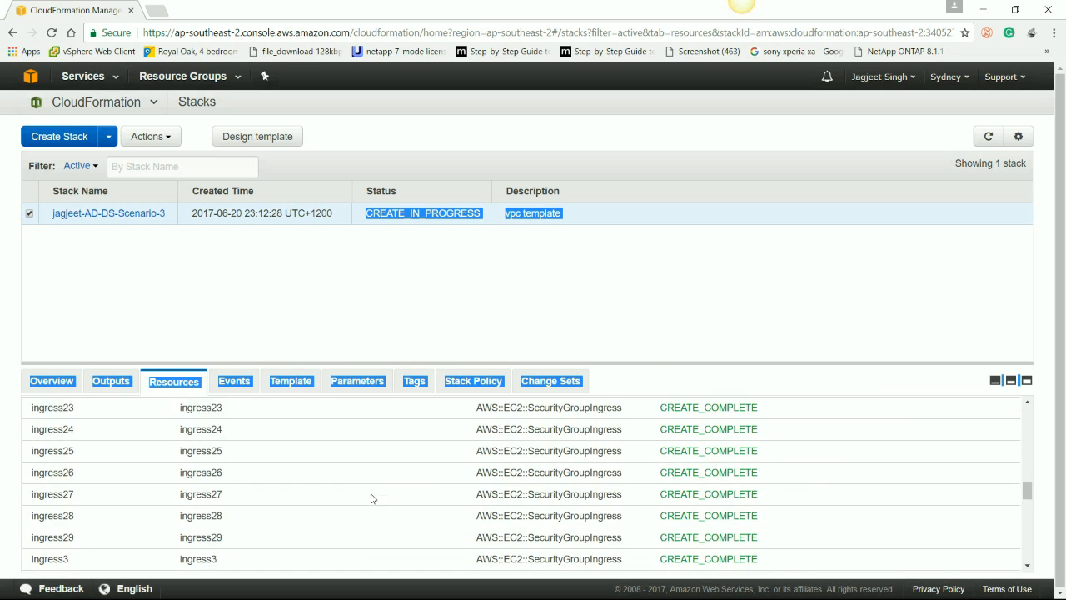
scroll(373, 498, down, 10)
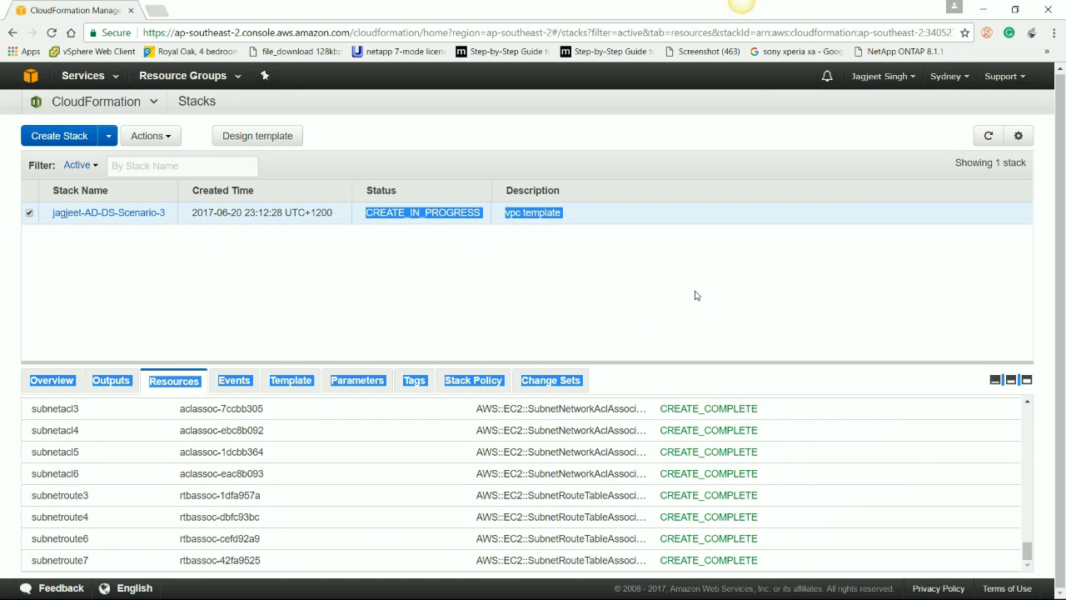
click(989, 136)
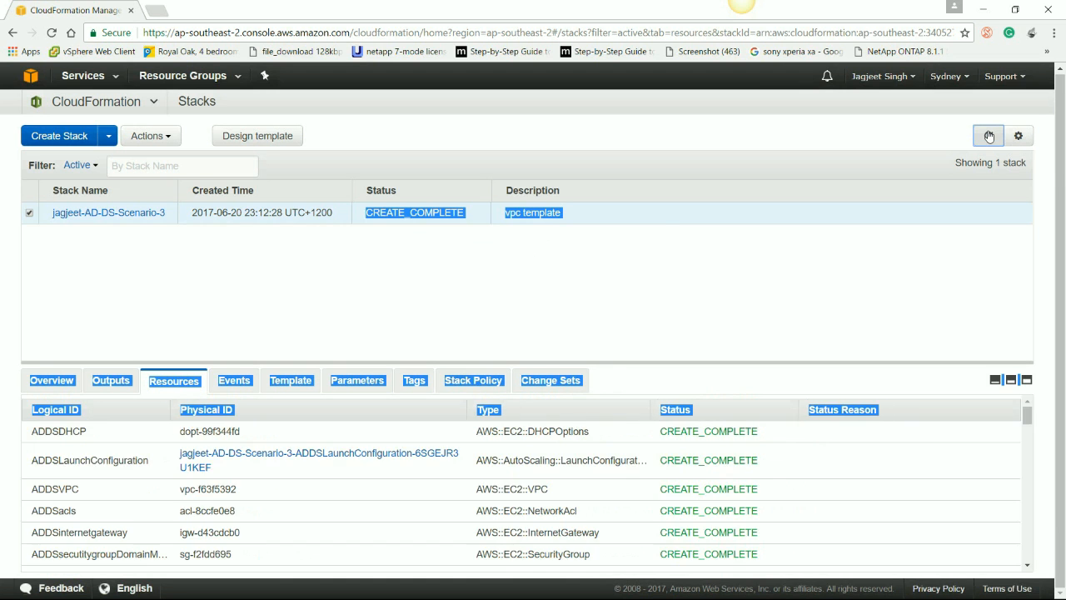
click(649, 212)
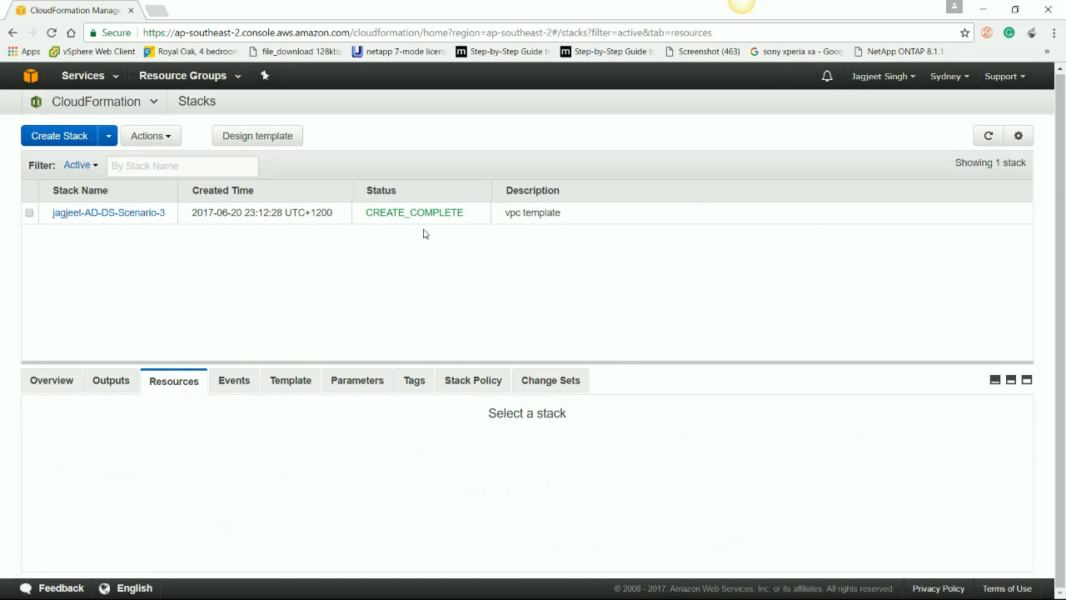
Open the EC2 console for the Sydney region and list its running instances
click(105, 77)
click(45, 211)
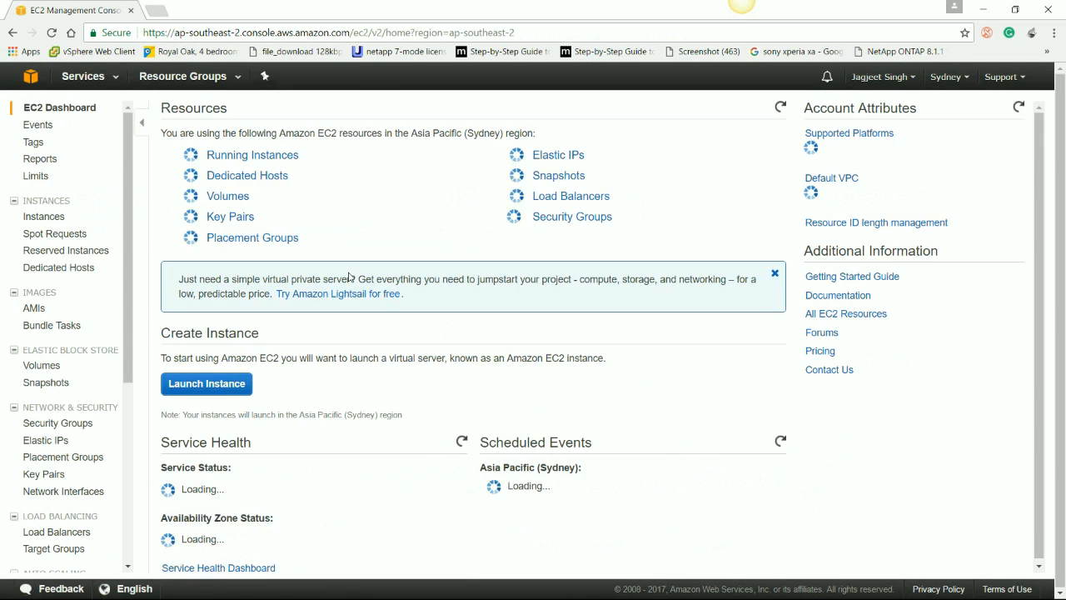
click(225, 160)
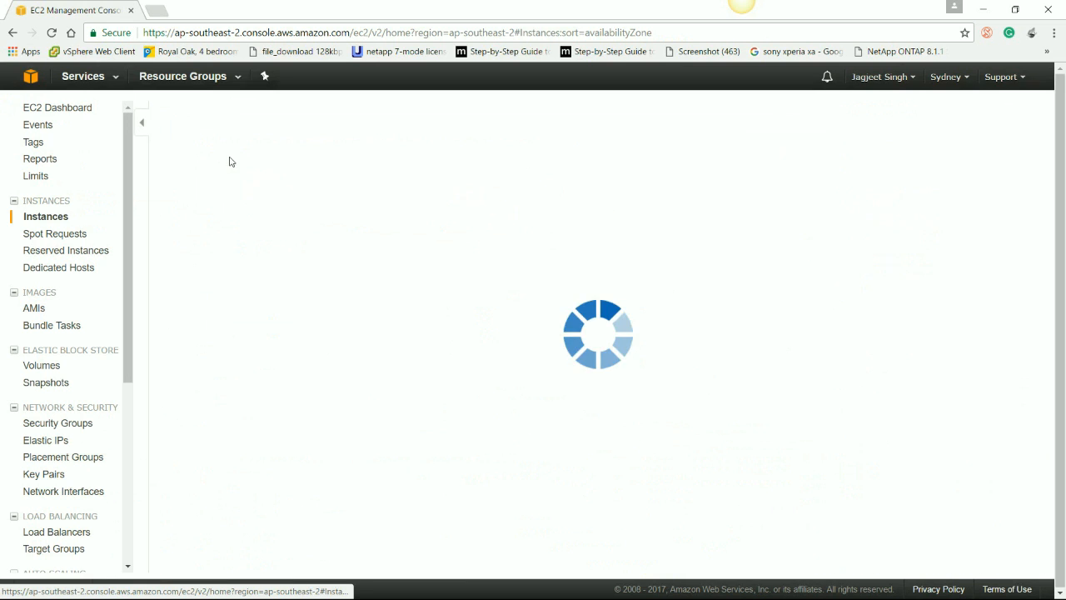